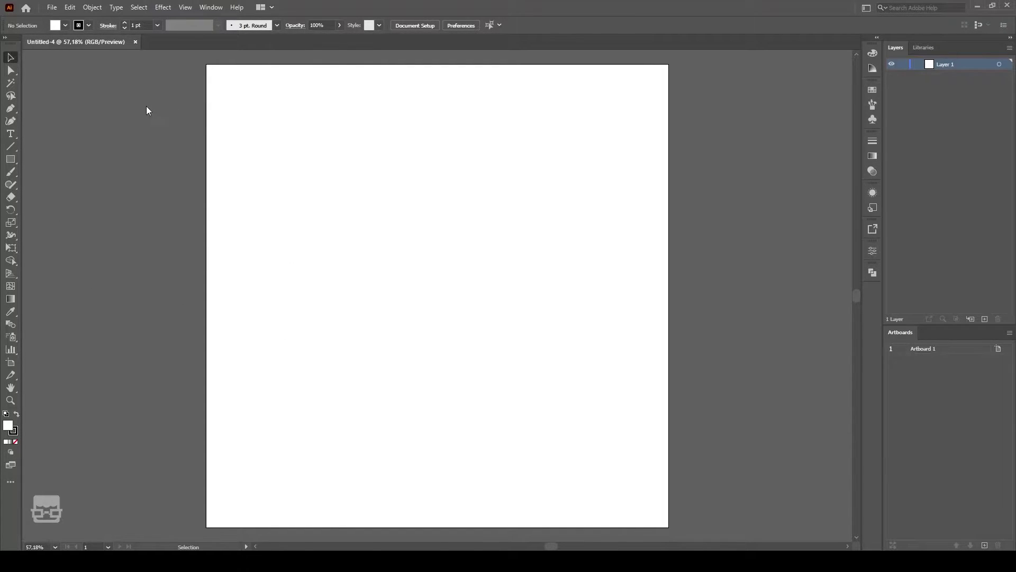
# Place twitter-bird-logo.png on the artboard and centre it horizontally and vertically
pyautogui.click(412, 233)
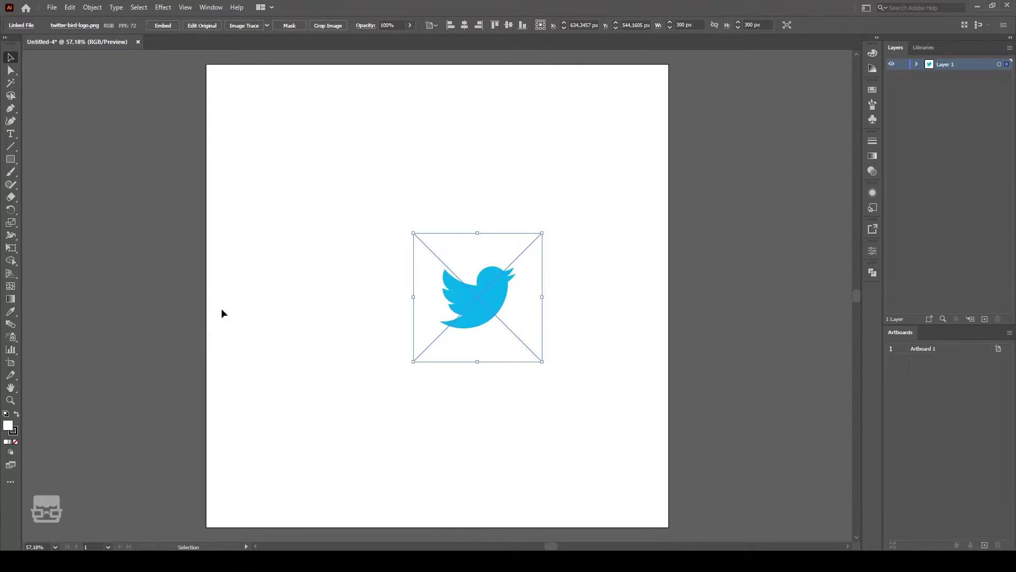
pyautogui.click(465, 26)
pyautogui.click(509, 27)
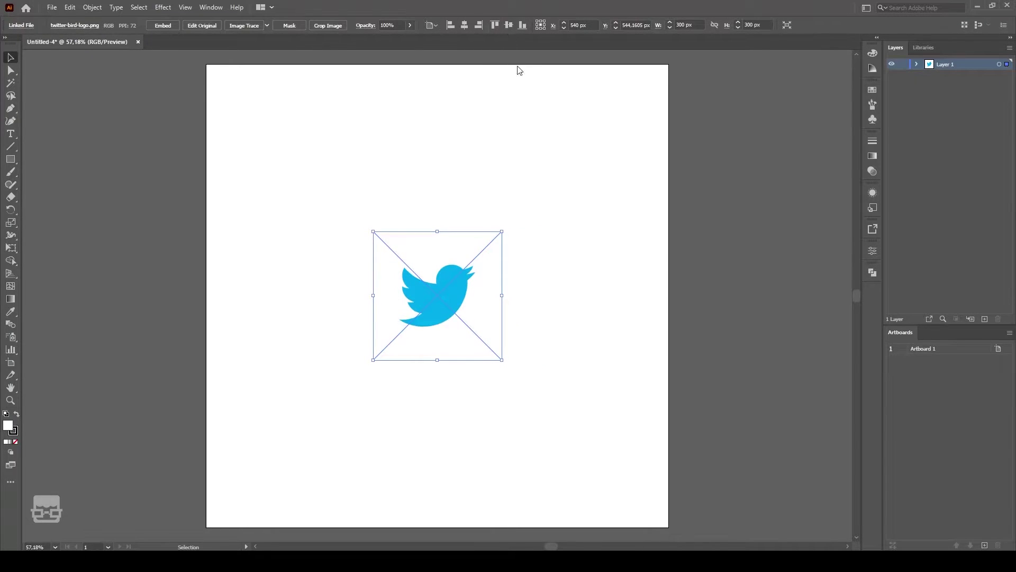
# Scale the bird image proportionally about its centre to about 662 px wide and high
pyautogui.click(551, 234)
pyautogui.moveTo(551, 238); pyautogui.dragTo(285, 411)
pyautogui.moveTo(503, 362); pyautogui.dragTo(641, 490)
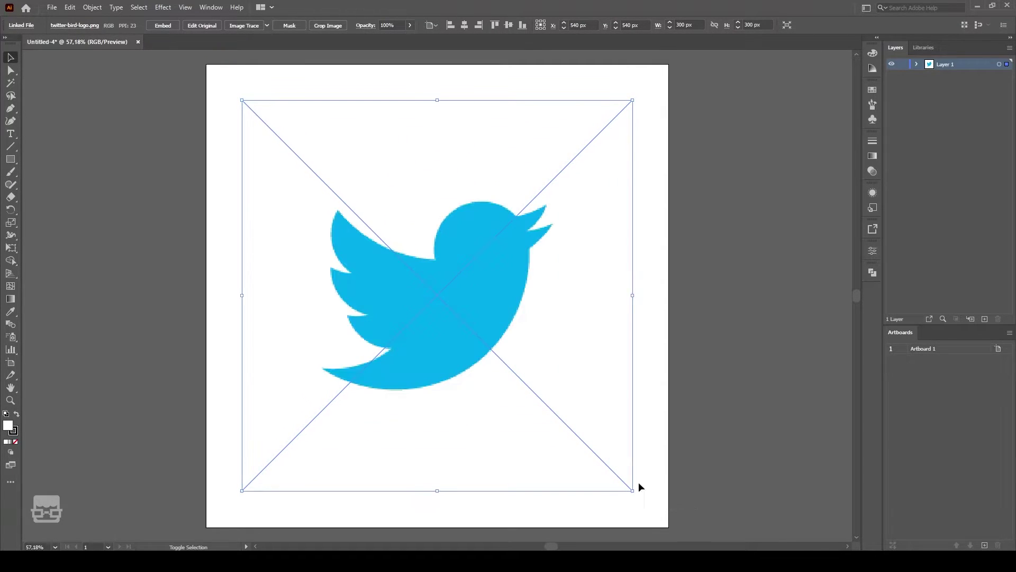
pyautogui.click(652, 232)
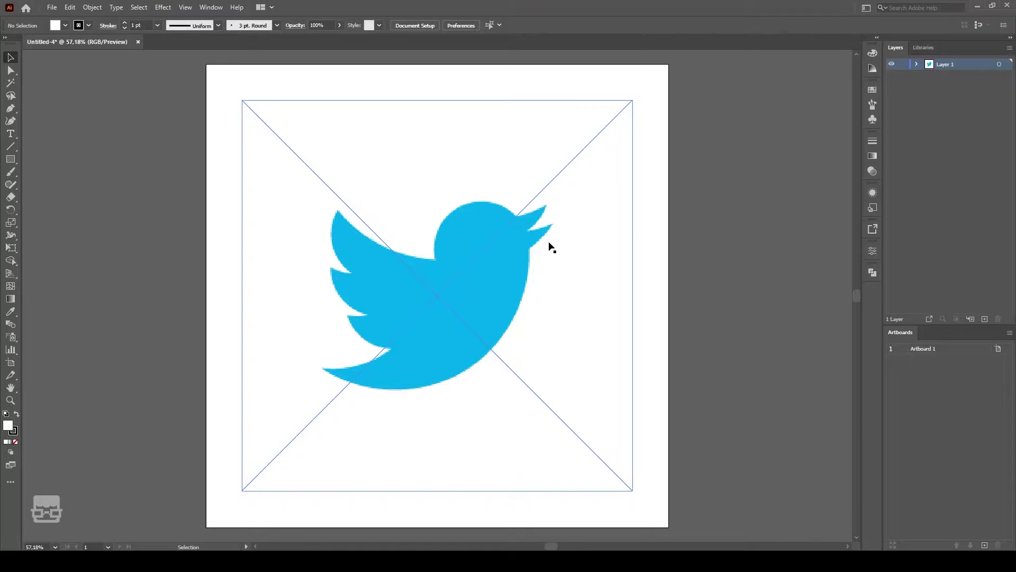
pyautogui.click(610, 347)
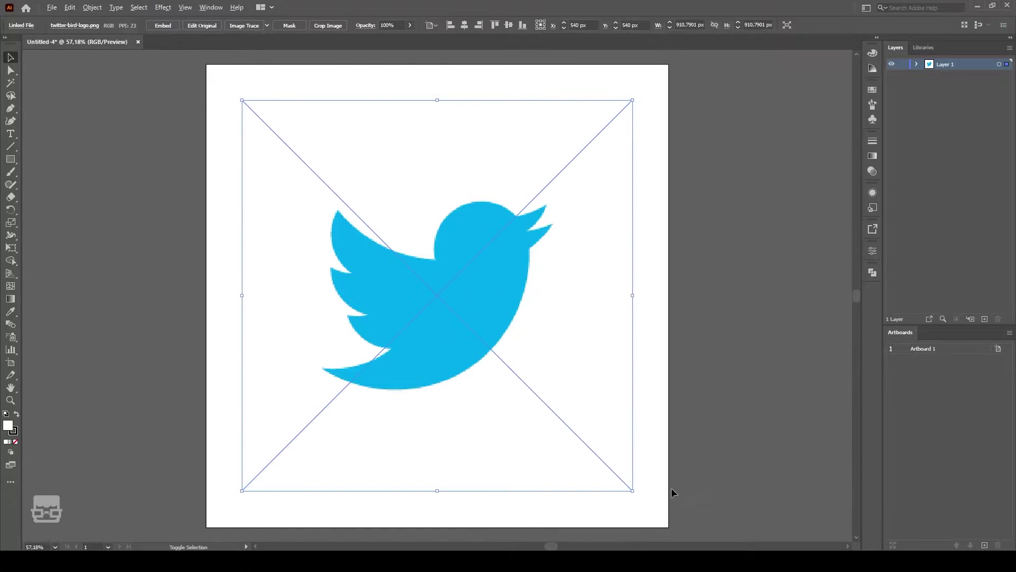
pyautogui.moveTo(634, 489); pyautogui.dragTo(580, 438)
pyautogui.press('\\')
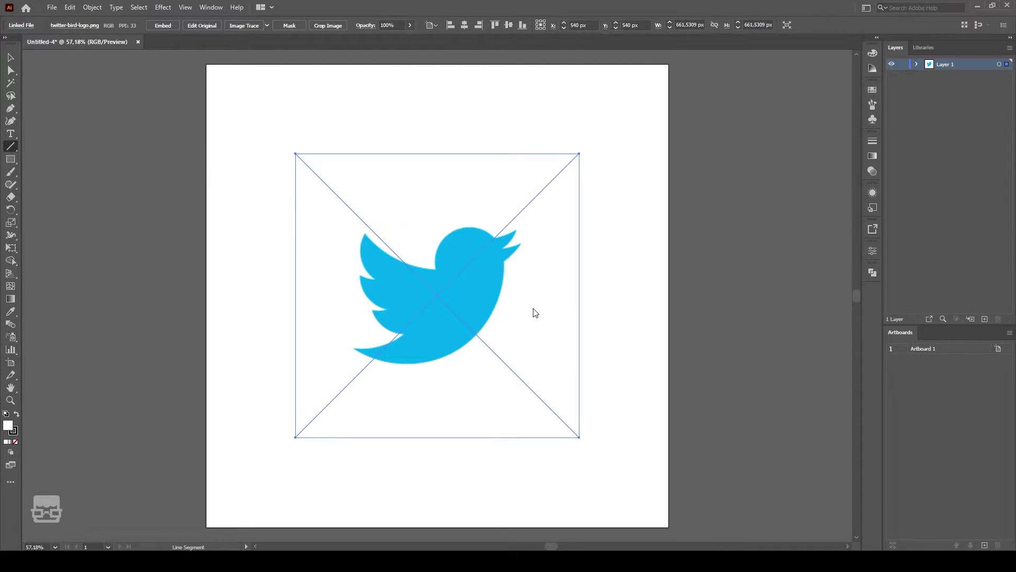
pyautogui.click(10, 57)
pyautogui.click(583, 344)
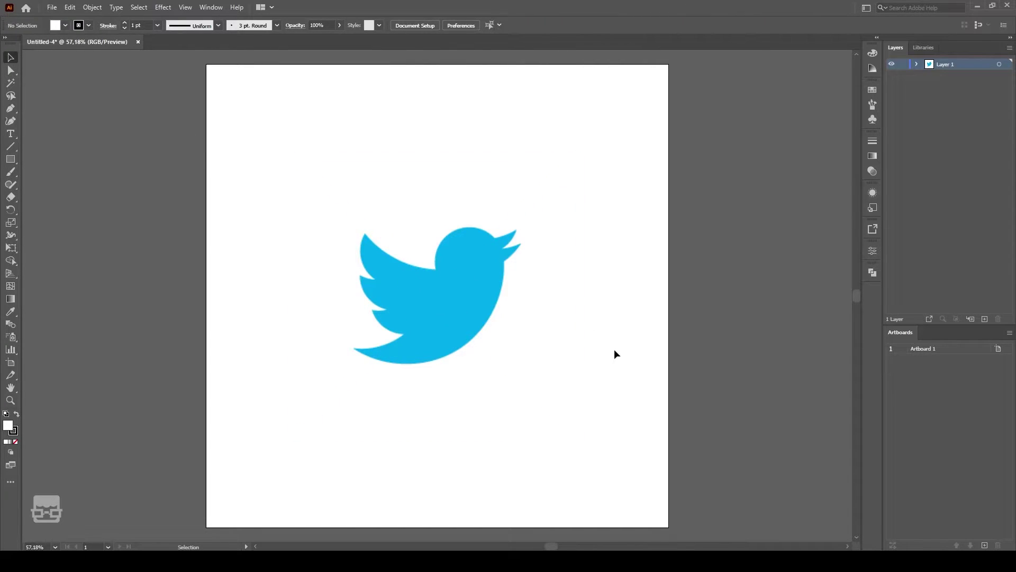
# Try moving the unlocked bird image away from the artboard's centre, and undo the moves
pyautogui.moveTo(605, 166); pyautogui.dragTo(561, 267)
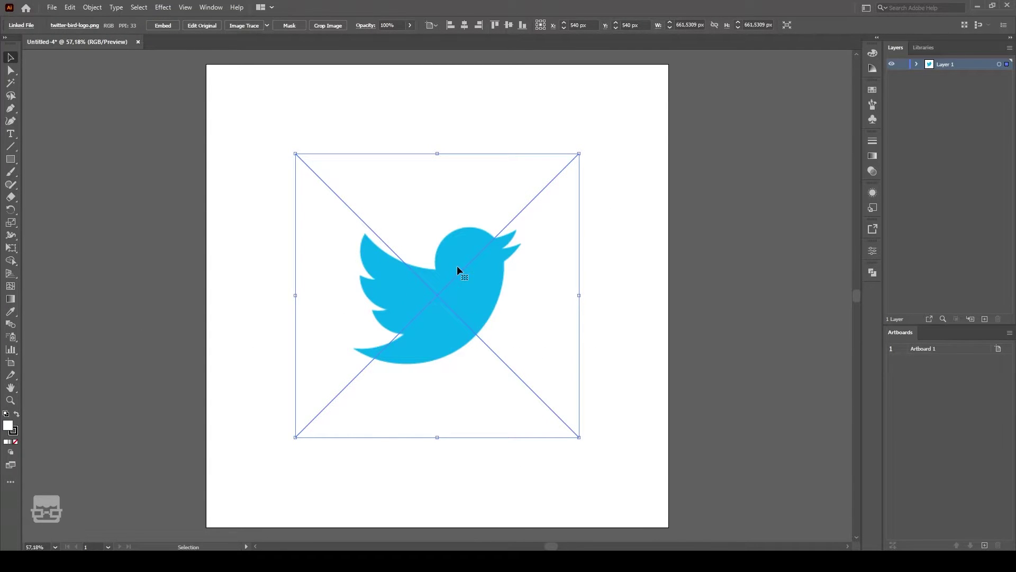
pyautogui.moveTo(475, 257); pyautogui.dragTo(240, 264)
pyautogui.hotkey('ctrl', 'z')
pyautogui.moveTo(360, 276); pyautogui.dragTo(514, 192)
pyautogui.hotkey('ctrl', 'z')
pyautogui.click(608, 222)
pyautogui.hotkey('ctrl', 'z')
pyautogui.hotkey('ctrl', 'z')
pyautogui.click(621, 228)
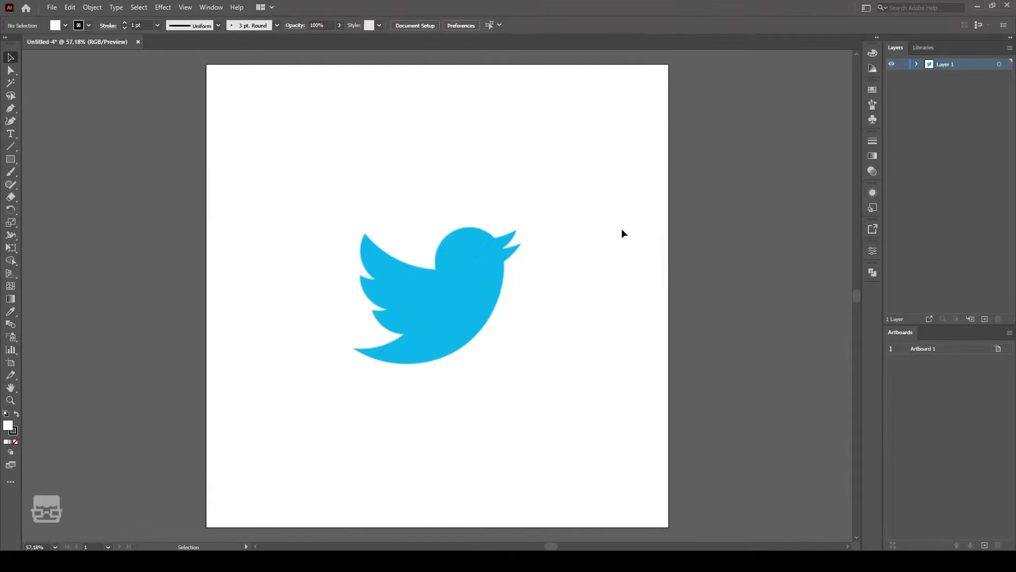
# Turn Layer 1, which holds the bird image, into a locked template layer with the image dimmed
pyautogui.scroll(1, 562, 320)
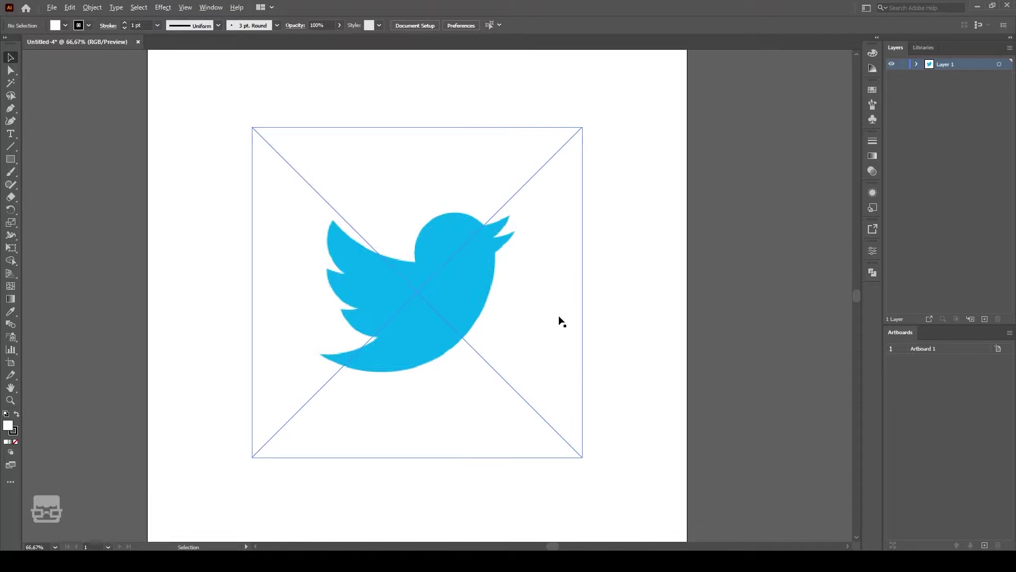
pyautogui.moveTo(643, 139); pyautogui.dragTo(365, 339)
pyautogui.click(662, 320)
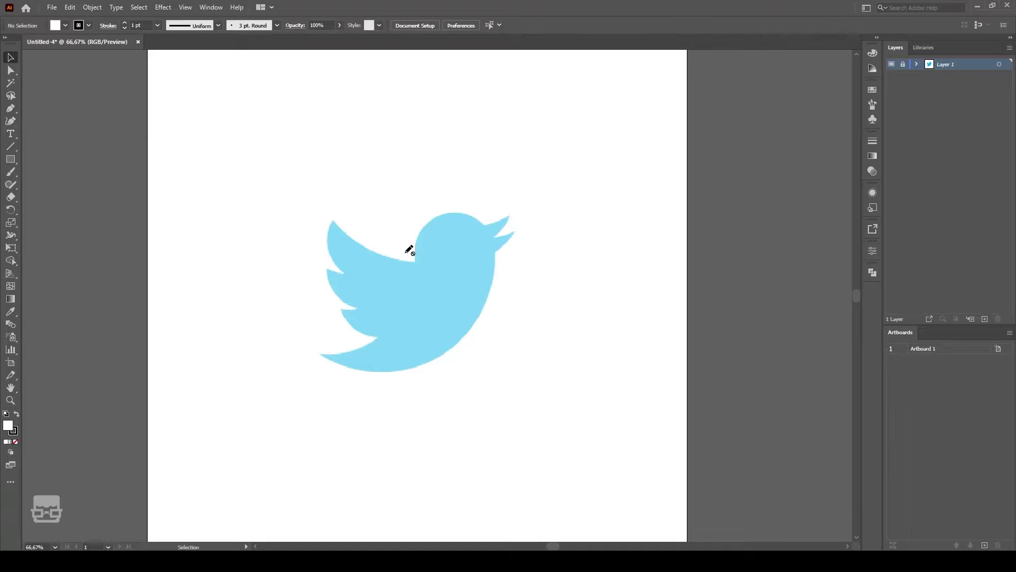
# Add a new layer above the template layer and make it the active layer for drawing
pyautogui.click(985, 319)
pyautogui.click(952, 79)
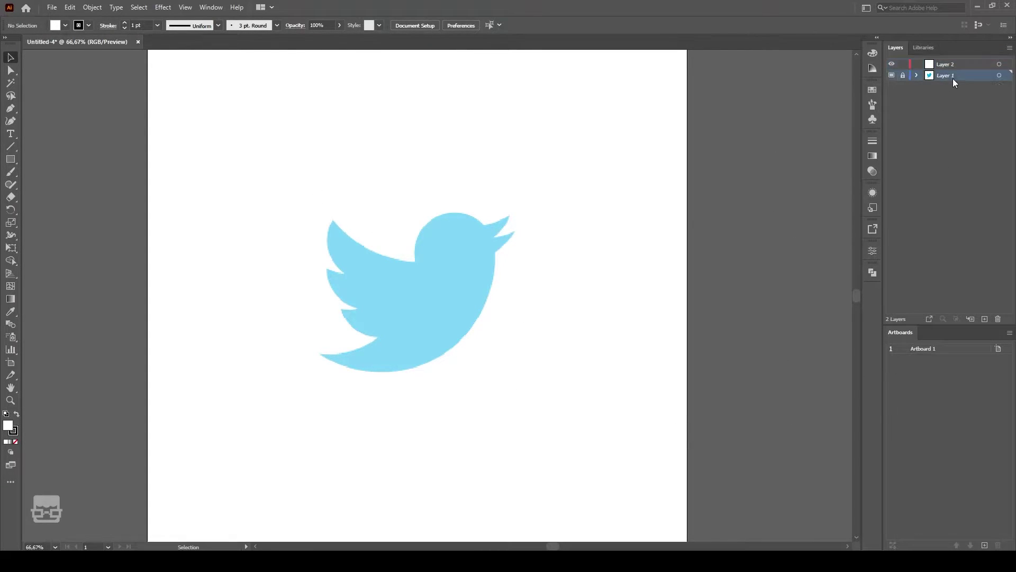
pyautogui.moveTo(340, 192); pyautogui.dragTo(375, 231)
pyautogui.click(975, 65)
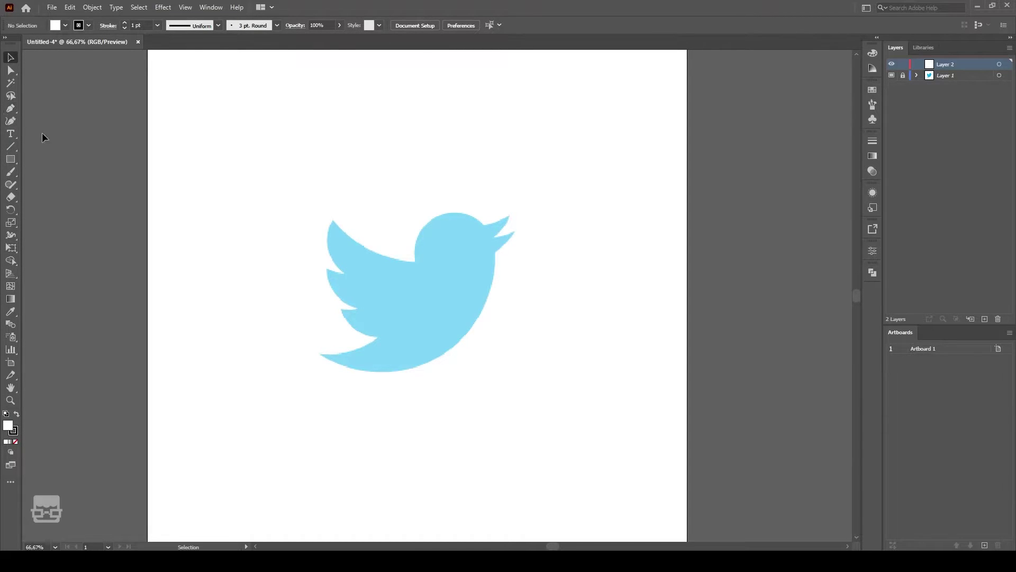
# Draw a straight two-point path about 142 px wide and 69 px high with the Pen tool in the empty area above the bird
pyautogui.click(13, 111)
pyautogui.press('v')
pyautogui.press('p')
pyautogui.scroll(4, 333, 109)
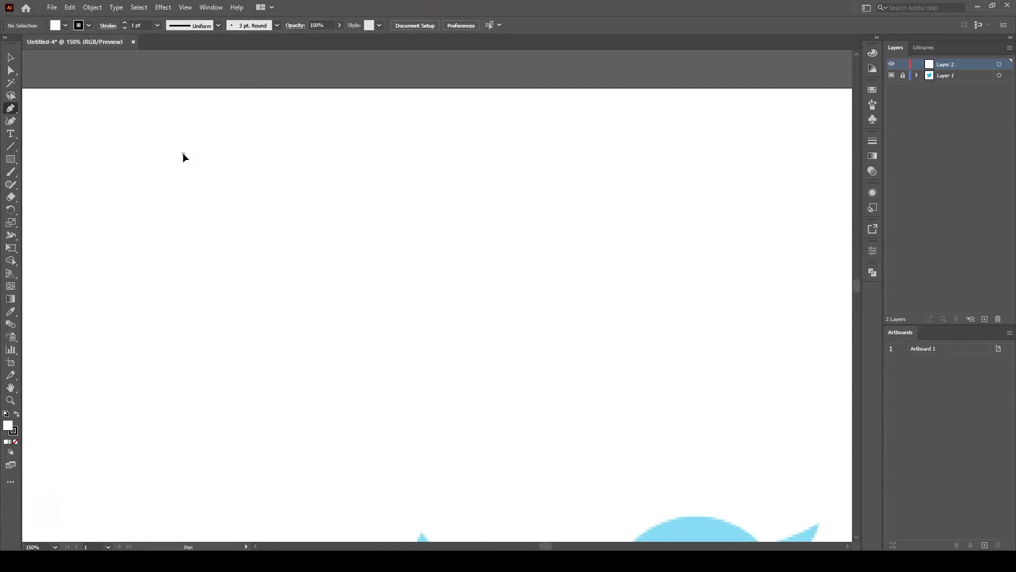
pyautogui.click(183, 153)
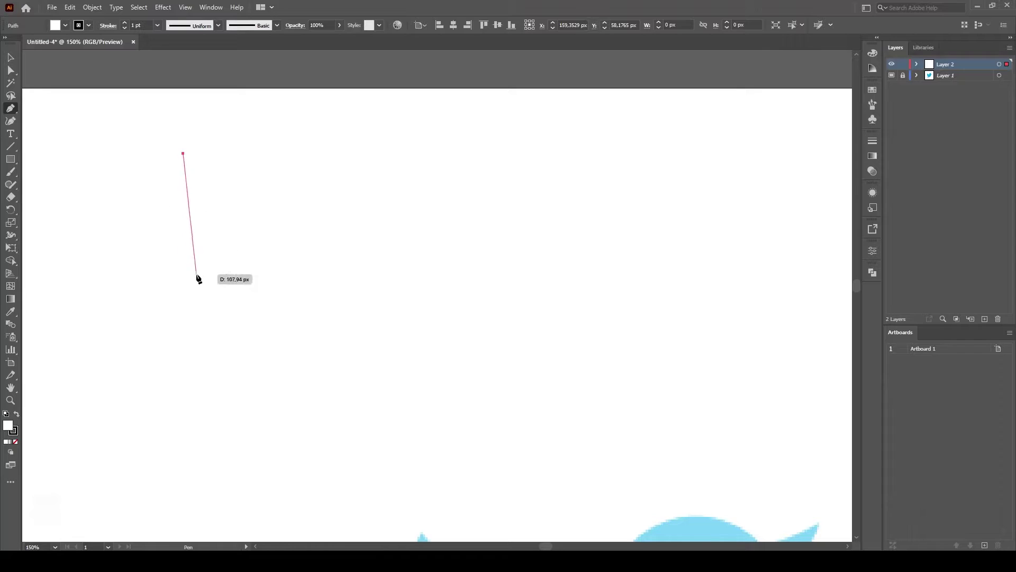
pyautogui.click(342, 231)
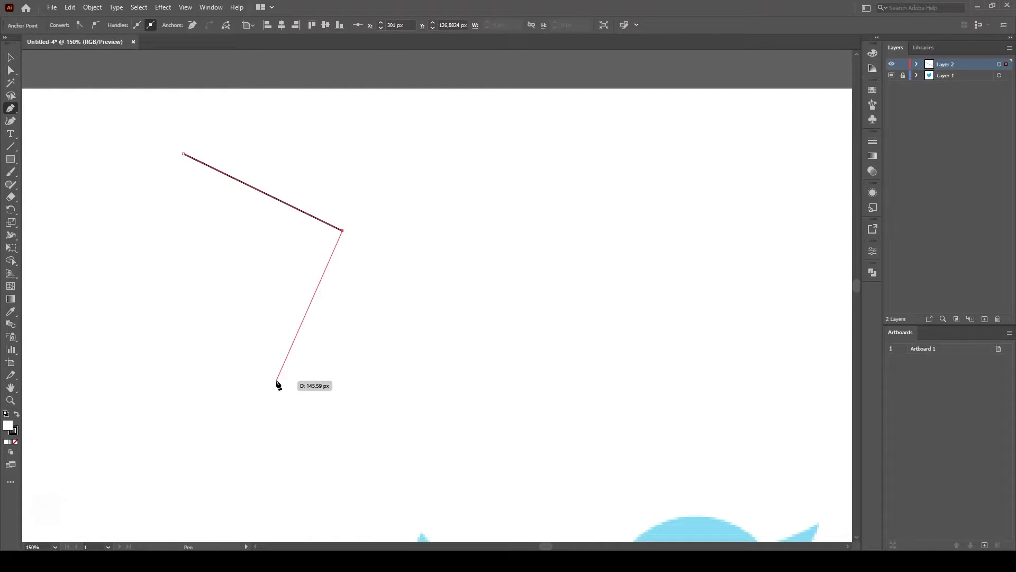
pyautogui.press('Escape')
# Select the straight two-point practice path and delete it
pyautogui.click(11, 57)
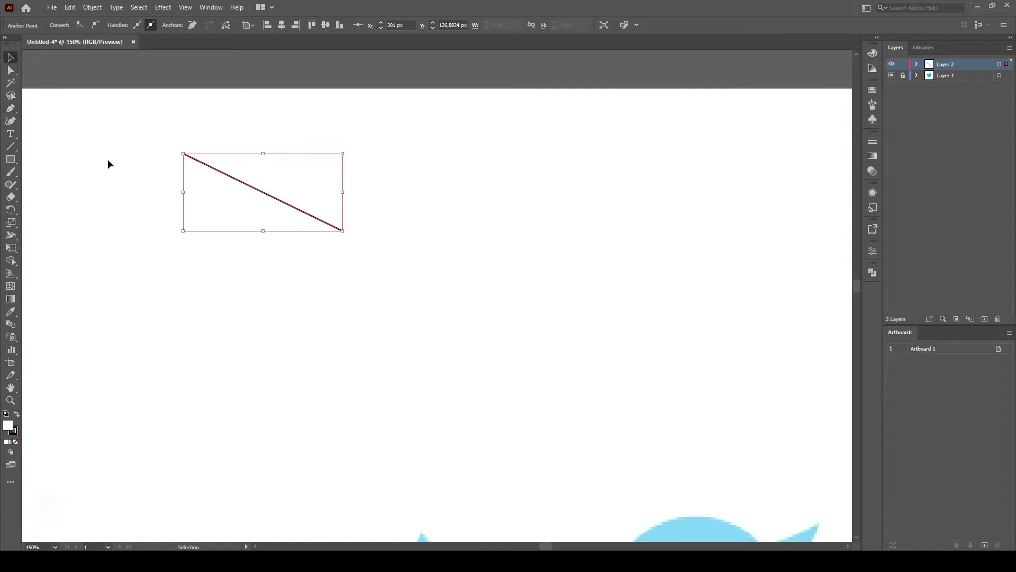
pyautogui.click(280, 362)
pyautogui.hotkey('ctrl', 'a')
pyautogui.click(409, 370)
pyautogui.moveTo(409, 368); pyautogui.dragTo(133, 95)
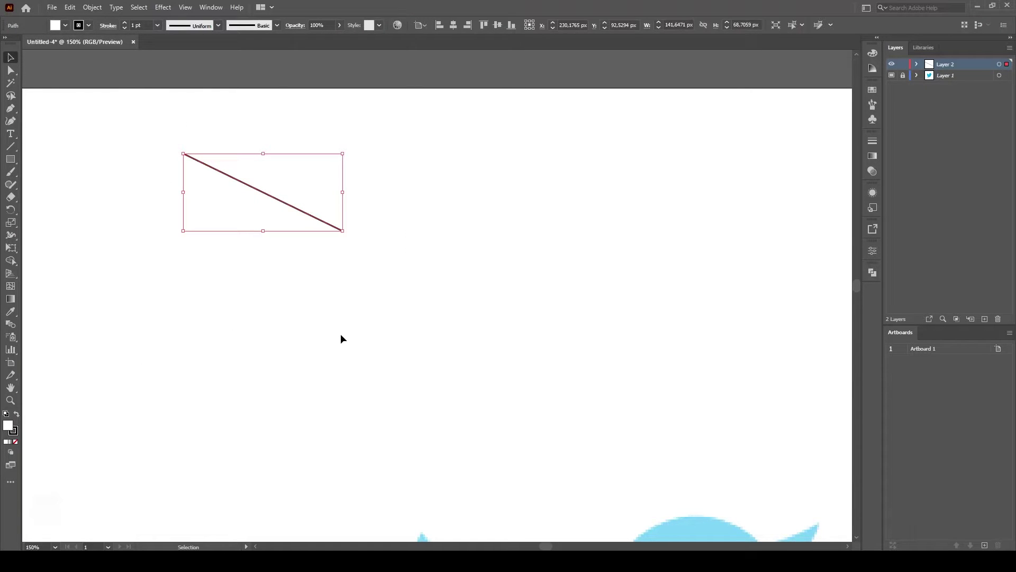
pyautogui.press('Delete')
# Draw a closed irregular outline of straight segments through 15 anchor points with the Pen tool in the empty area above the bird
pyautogui.press('p')
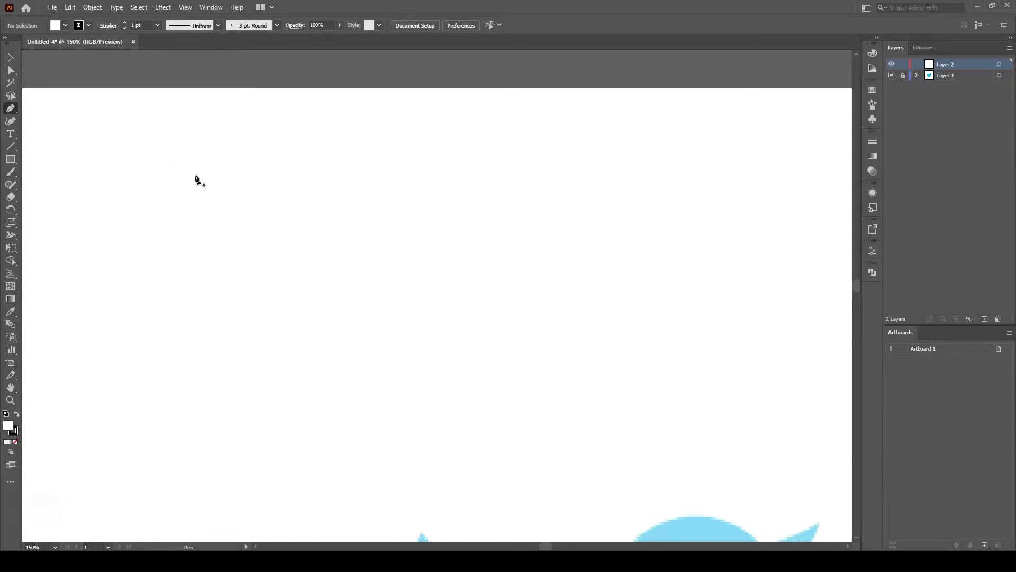
pyautogui.click(127, 140)
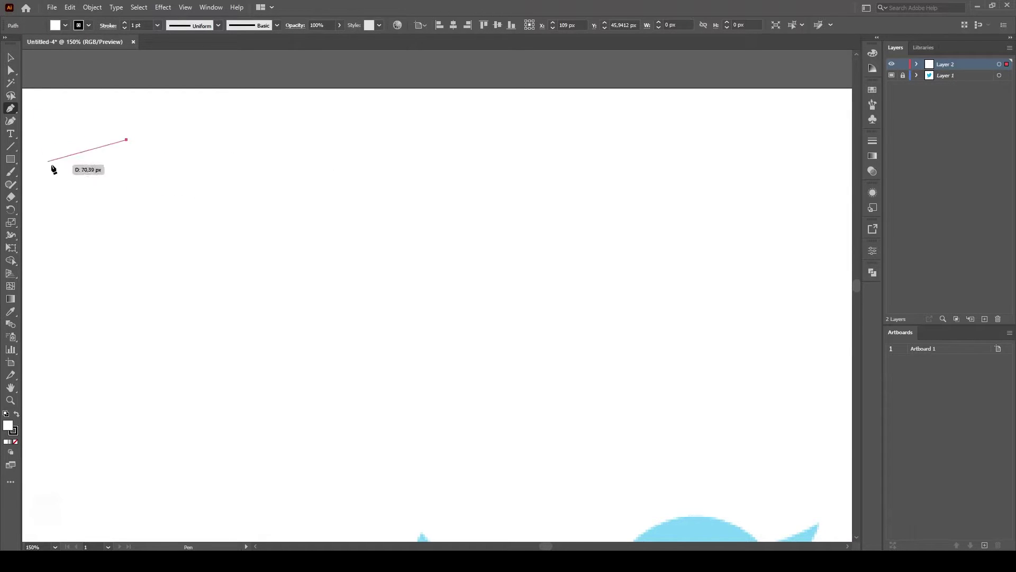
pyautogui.click(303, 140)
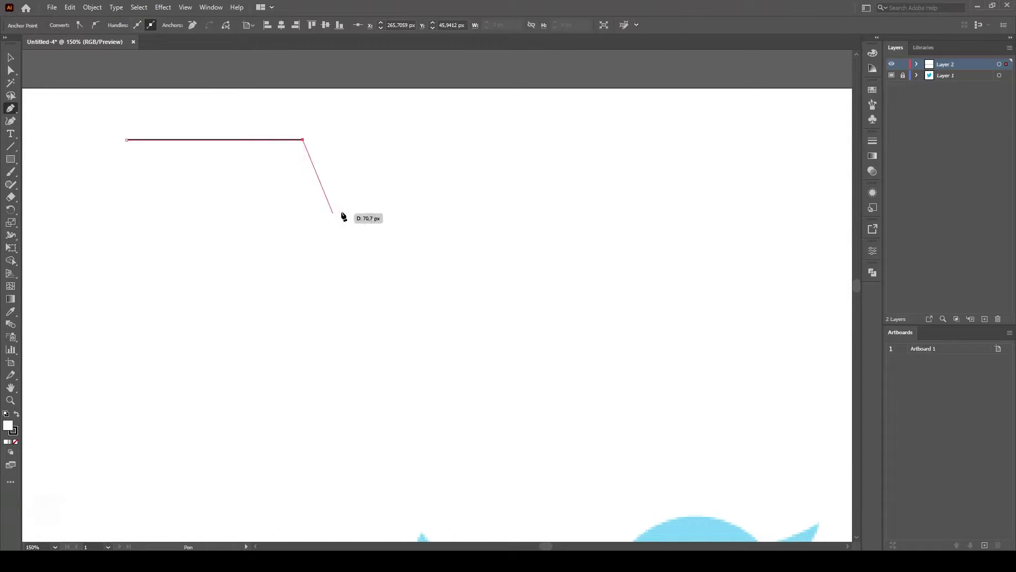
pyautogui.click(359, 103)
pyautogui.click(494, 195)
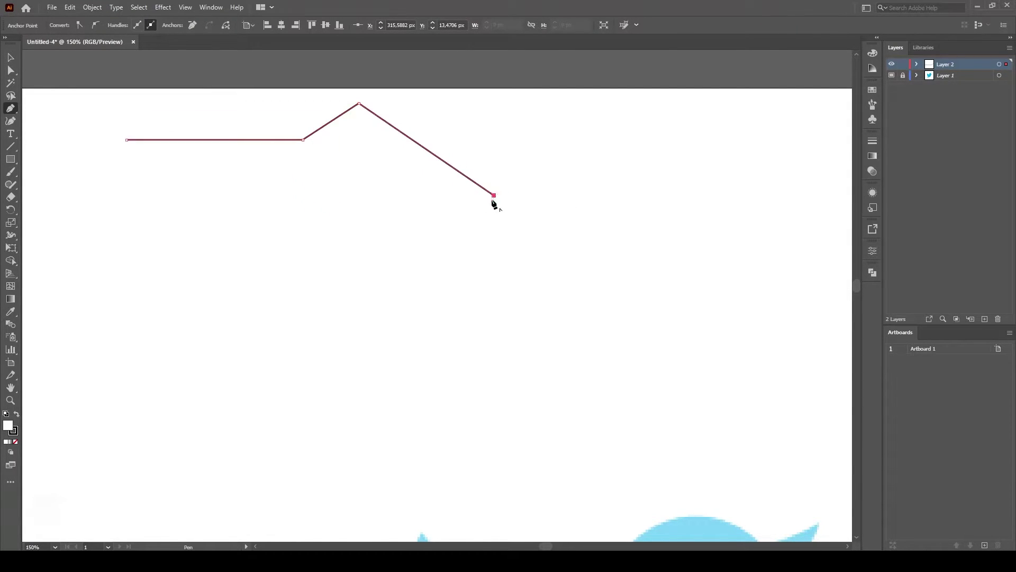
pyautogui.click(311, 260)
pyautogui.click(498, 308)
pyautogui.click(642, 172)
pyautogui.click(719, 242)
pyautogui.click(646, 355)
pyautogui.click(373, 376)
pyautogui.click(258, 314)
pyautogui.click(239, 231)
pyautogui.click(166, 201)
pyautogui.click(115, 160)
pyautogui.click(203, 172)
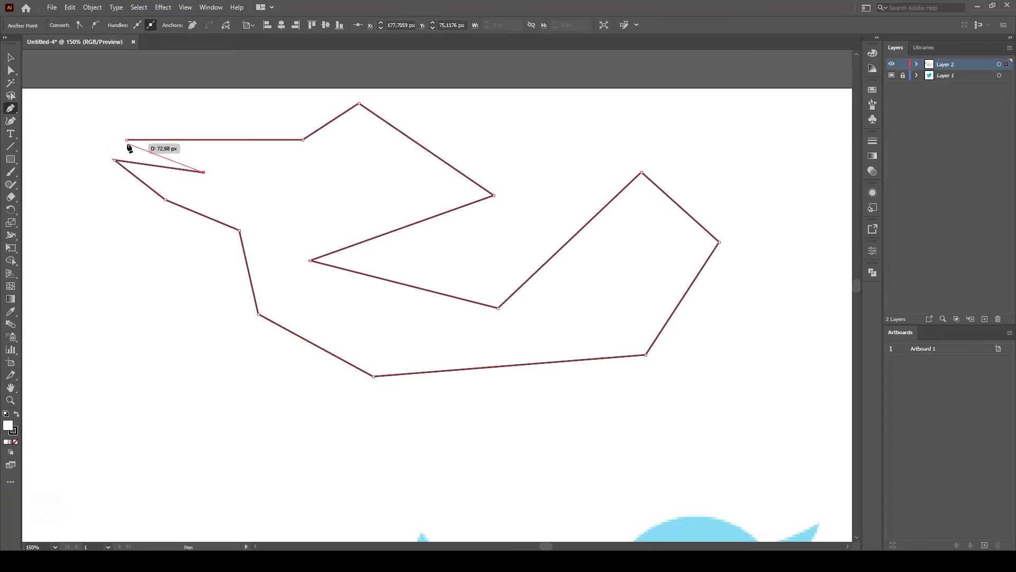
pyautogui.click(127, 140)
# Select the closed straight-sided practice outline and delete it
pyautogui.press('v')
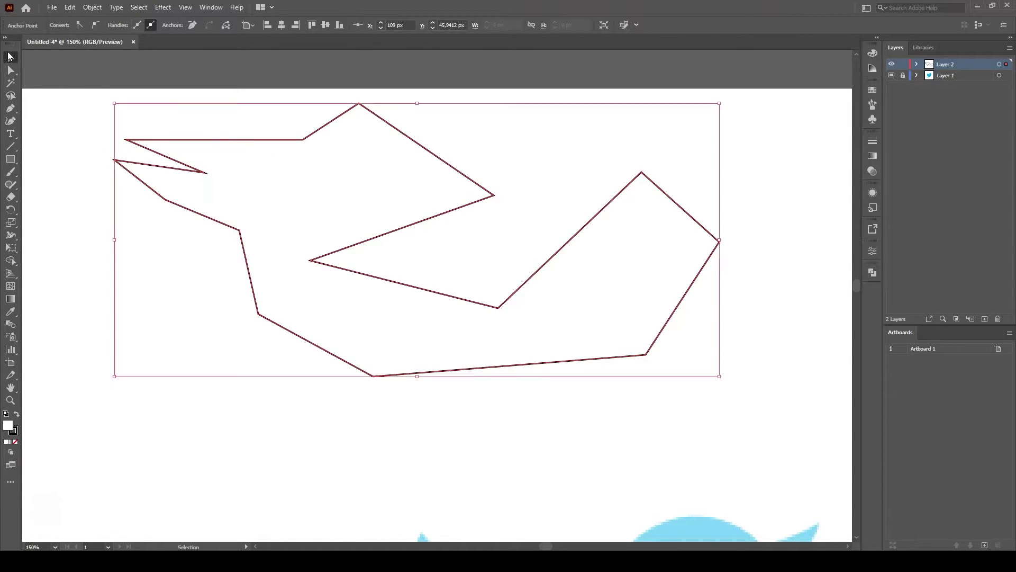
pyautogui.click(123, 201)
pyautogui.click(710, 259)
pyautogui.press('Delete')
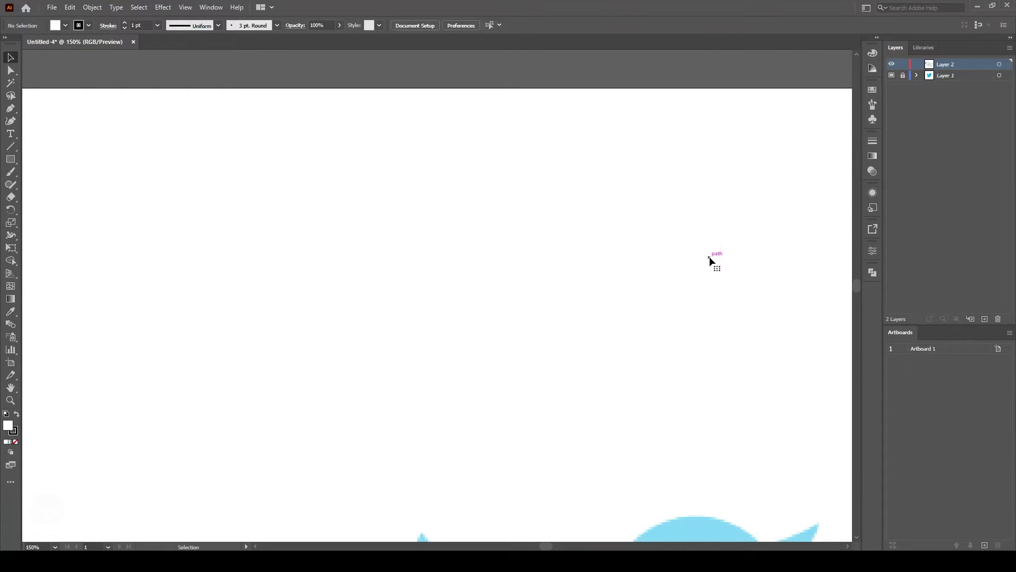
# Draw an arched two-point path with the Pen tool above the bird, pulling direction handles from the second anchor
pyautogui.press('p')
pyautogui.click(127, 166)
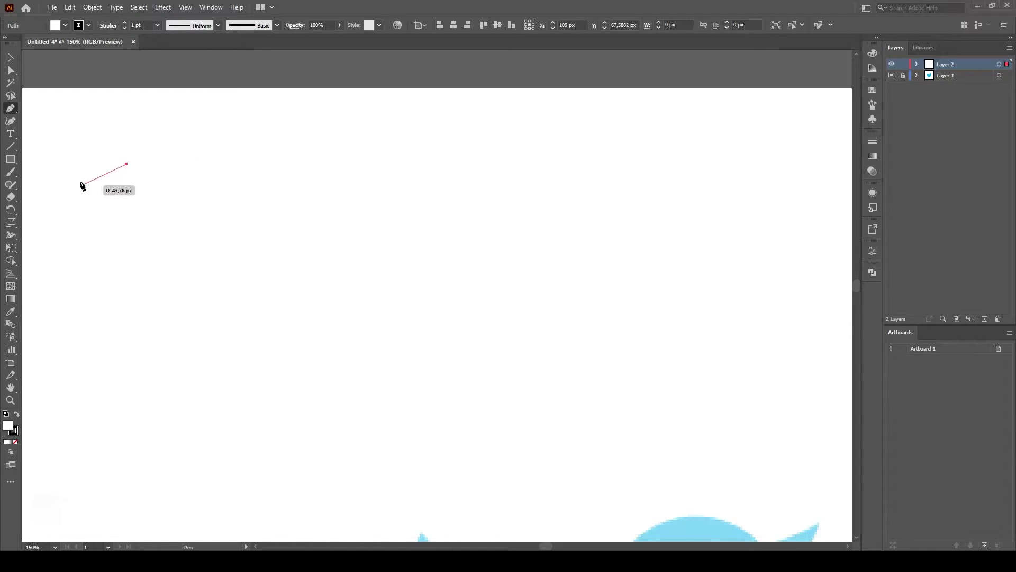
pyautogui.click(329, 198)
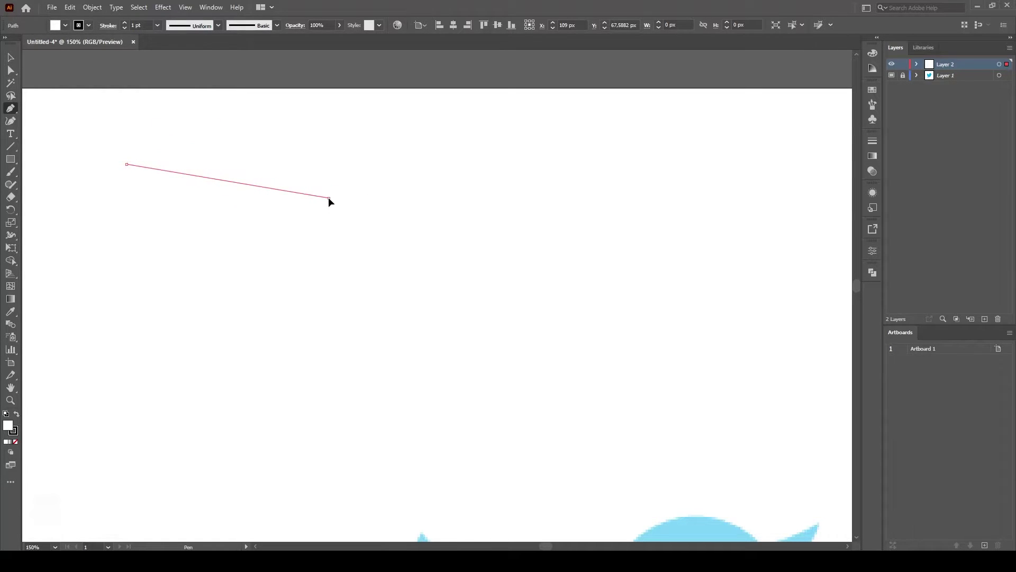
pyautogui.moveTo(328, 197); pyautogui.dragTo(432, 315)
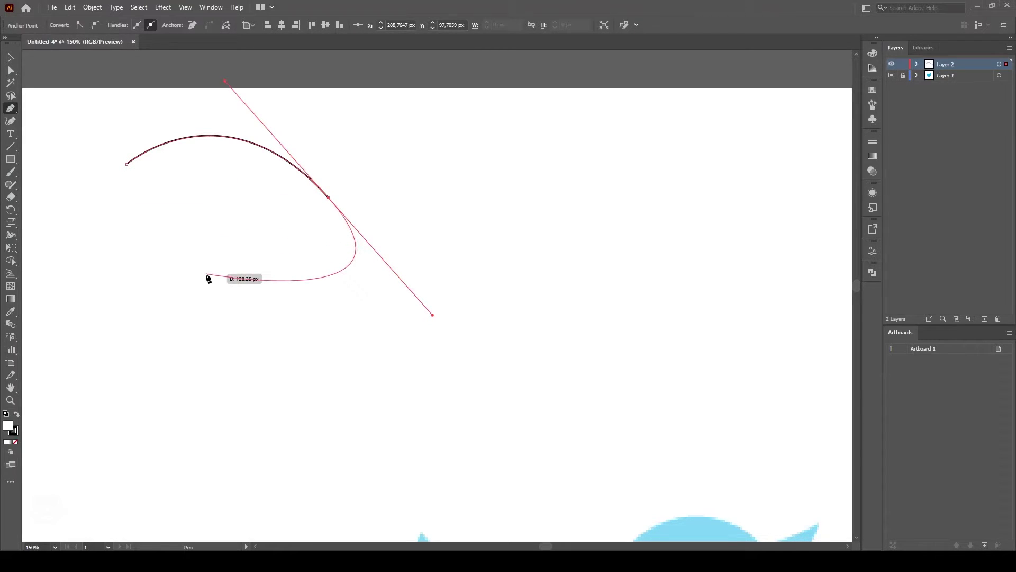
# Try reshaping the arch by shortening only its incoming direction handle, and undo back to the first anchor point
pyautogui.press('alt')
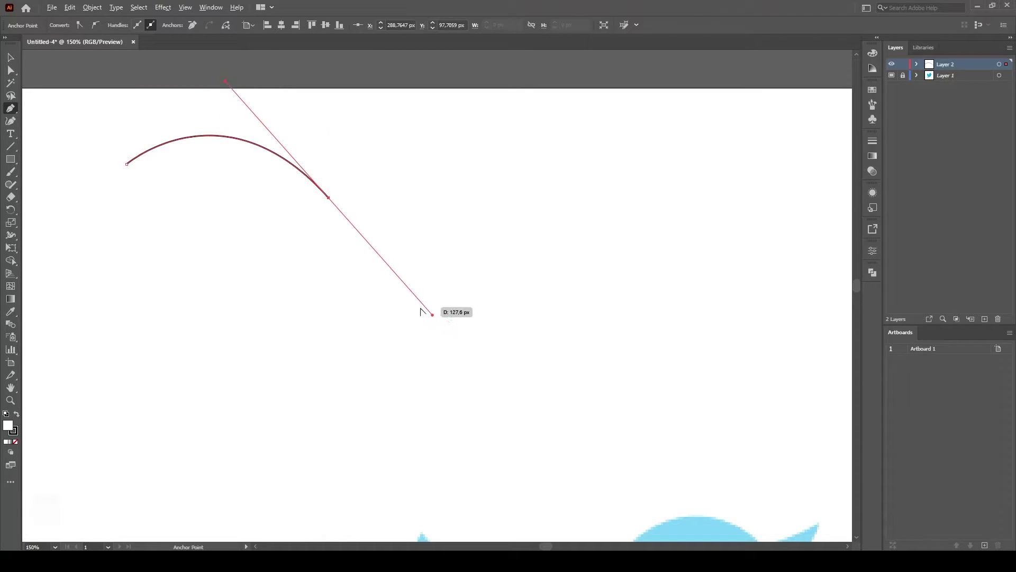
pyautogui.moveTo(225, 82); pyautogui.dragTo(251, 127)
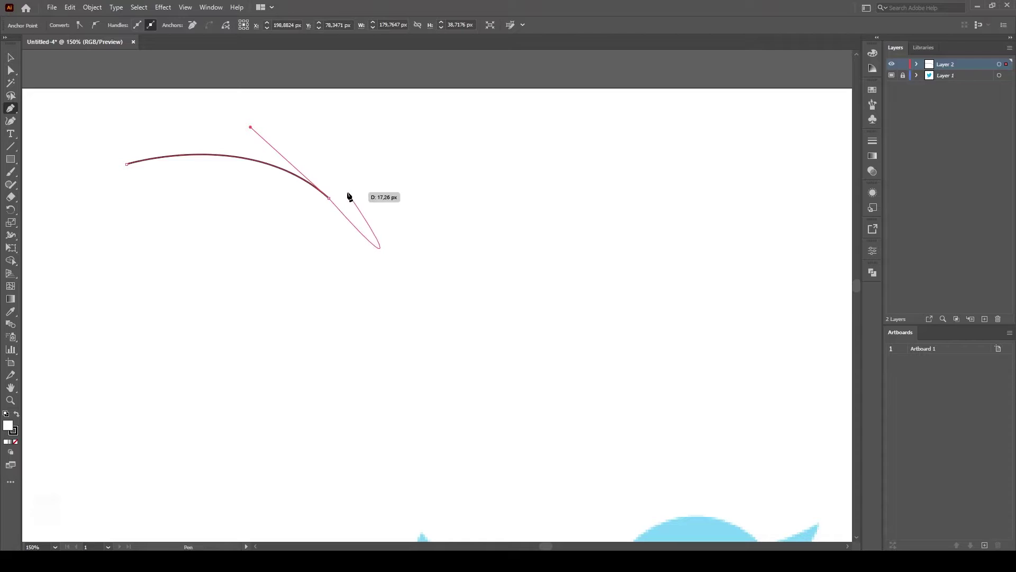
pyautogui.hotkey('ctrl', 'z')
pyautogui.hotkey('ctrl', 'z')
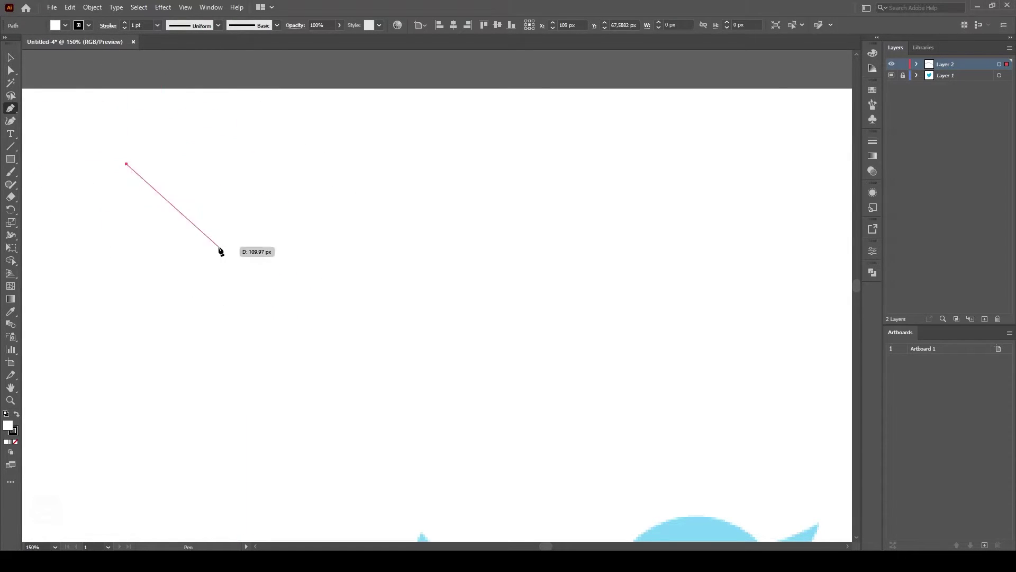
# Try repositioning the second anchor point while placing it with the Pen tool, and undo the whole practice path
pyautogui.click(386, 152)
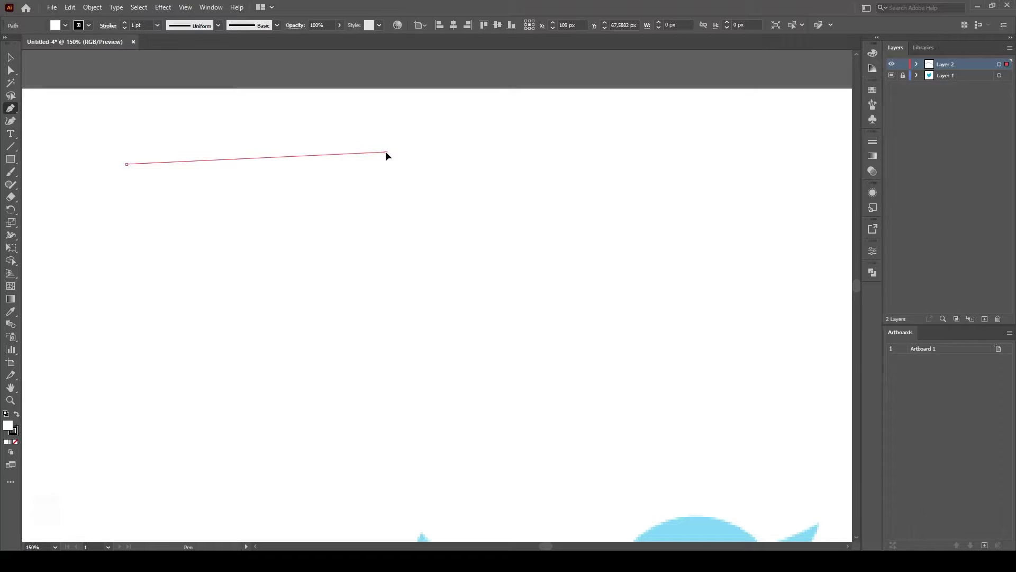
pyautogui.moveTo(386, 152); pyautogui.dragTo(328, 141)
pyautogui.press('space')
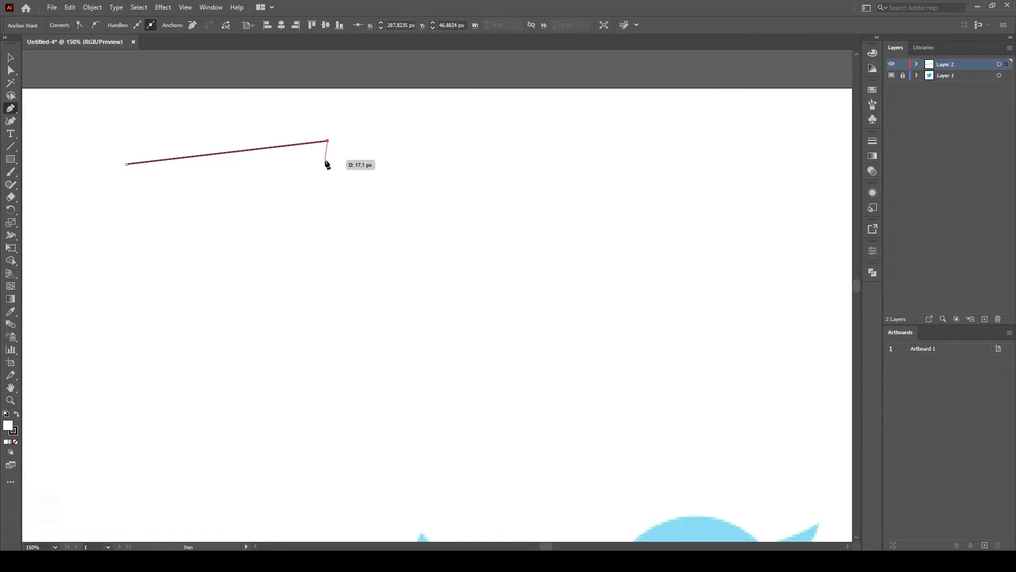
pyautogui.hotkey('ctrl', 'z')
pyautogui.hotkey('ctrl', 'z')
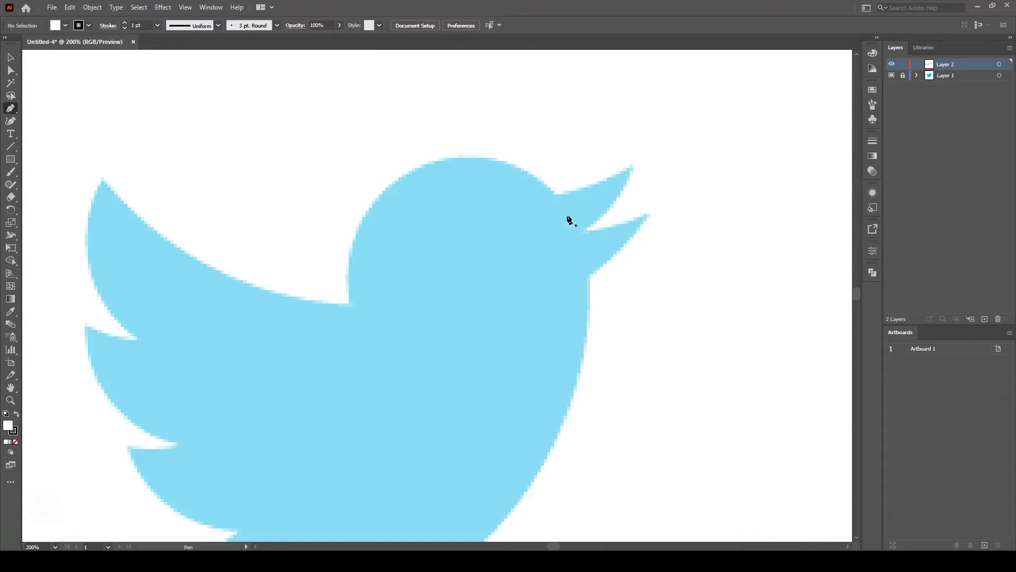
# Examine the bird template at different zoom levels, from the whole artboard down to the corner between wing and head
pyautogui.moveTo(553, 327); pyautogui.dragTo(580, 310)
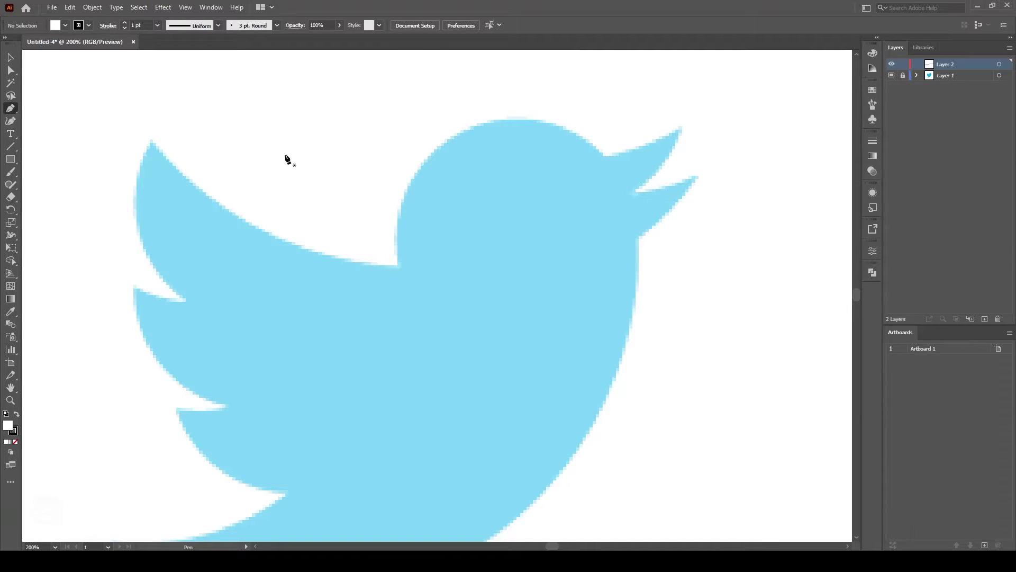
pyautogui.scroll(-3, 524, 252)
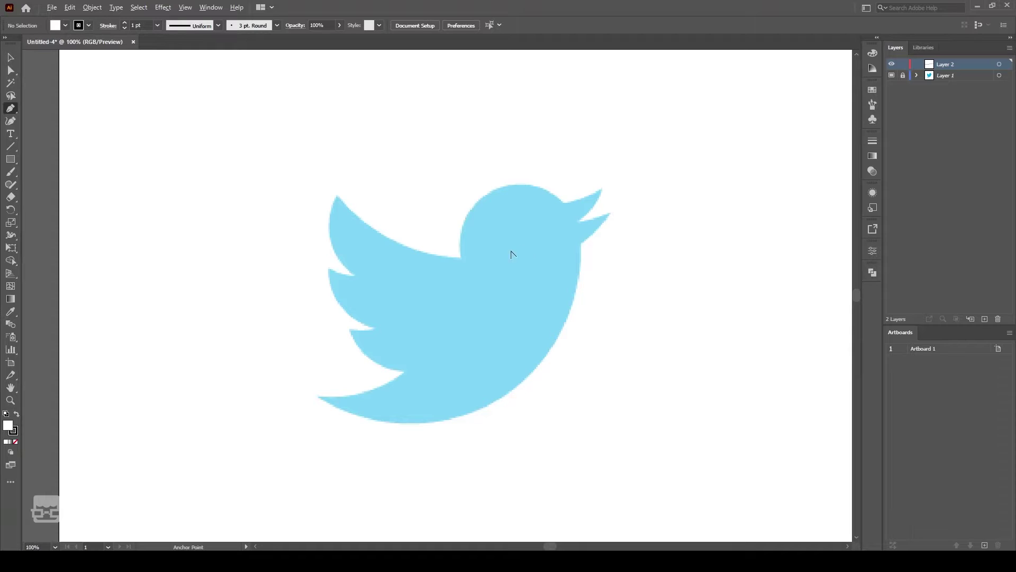
pyautogui.scroll(3, 502, 261)
pyautogui.scroll(-1, 445, 269)
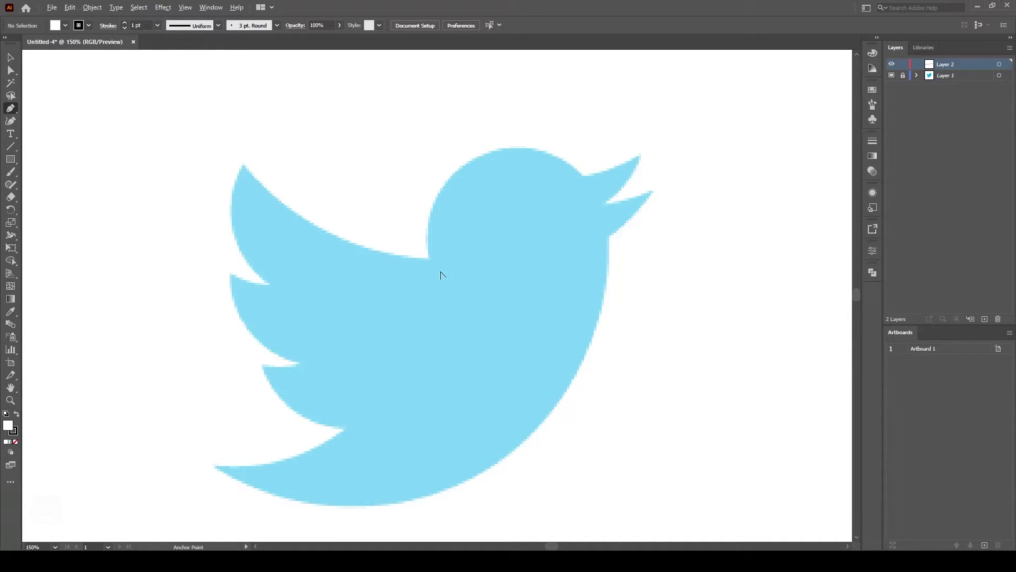
pyautogui.moveTo(500, 289); pyautogui.dragTo(436, 279)
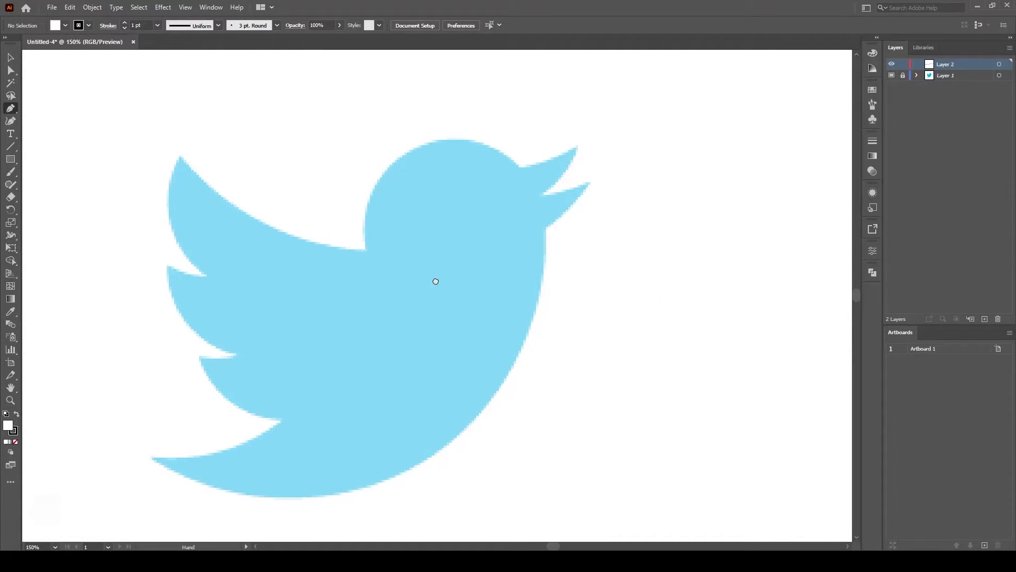
pyautogui.moveTo(347, 278); pyautogui.dragTo(382, 282)
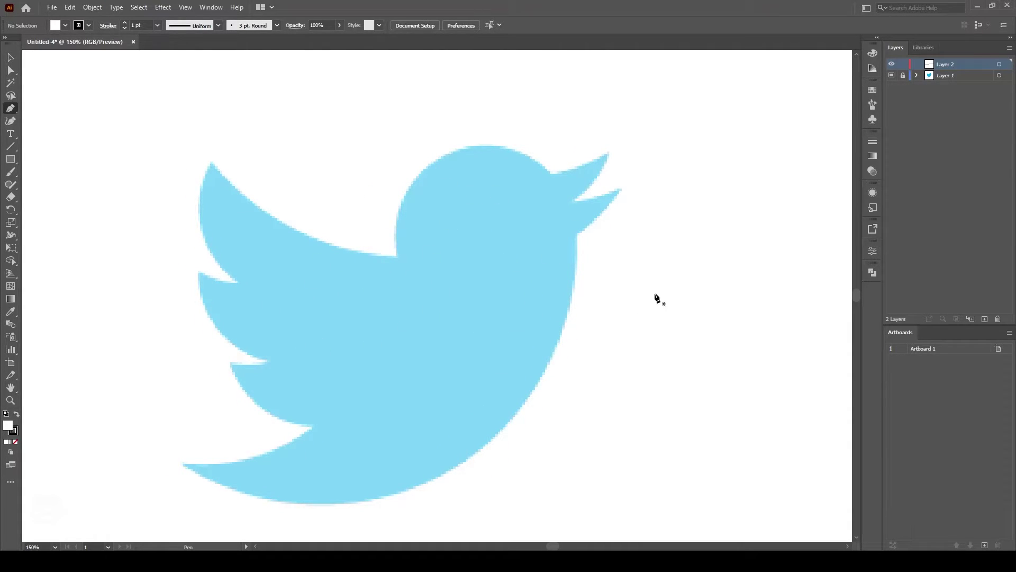
pyautogui.moveTo(401, 292); pyautogui.dragTo(401, 262)
pyautogui.scroll(3, 396, 251)
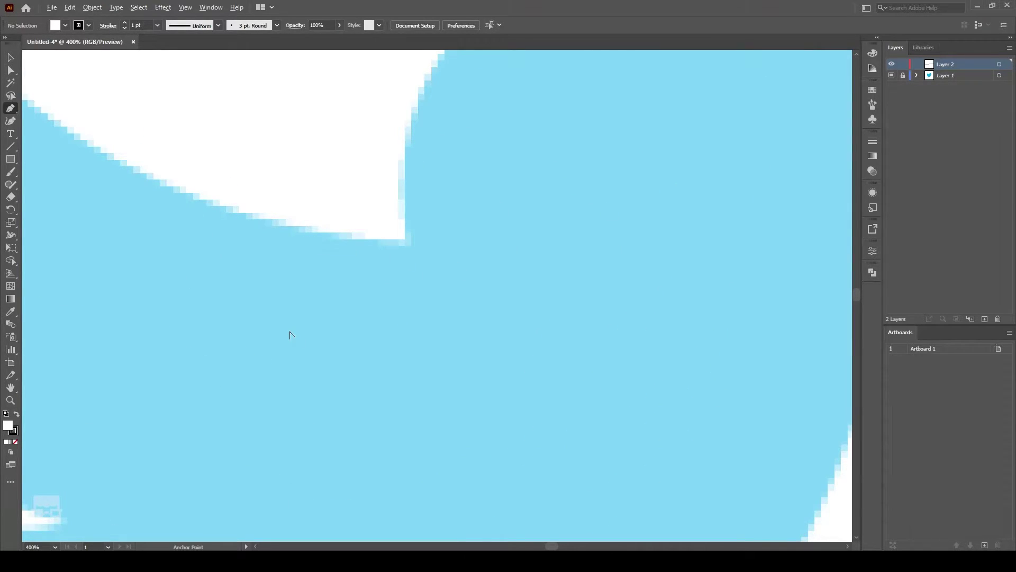
pyautogui.scroll(-2, 289, 334)
pyautogui.moveTo(311, 283); pyautogui.dragTo(357, 246)
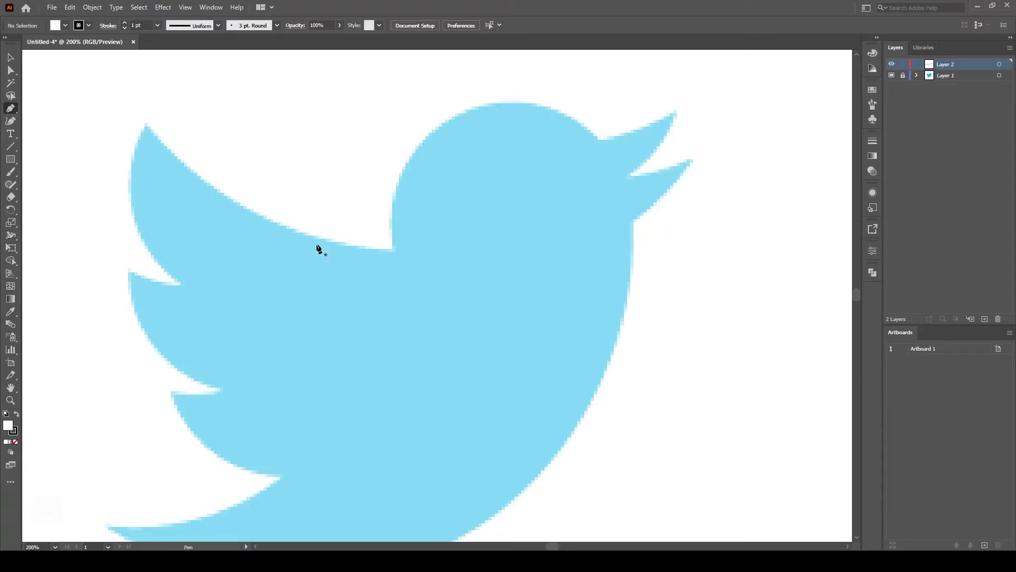
pyautogui.scroll(-2, 360, 254)
pyautogui.scroll(5, 355, 265)
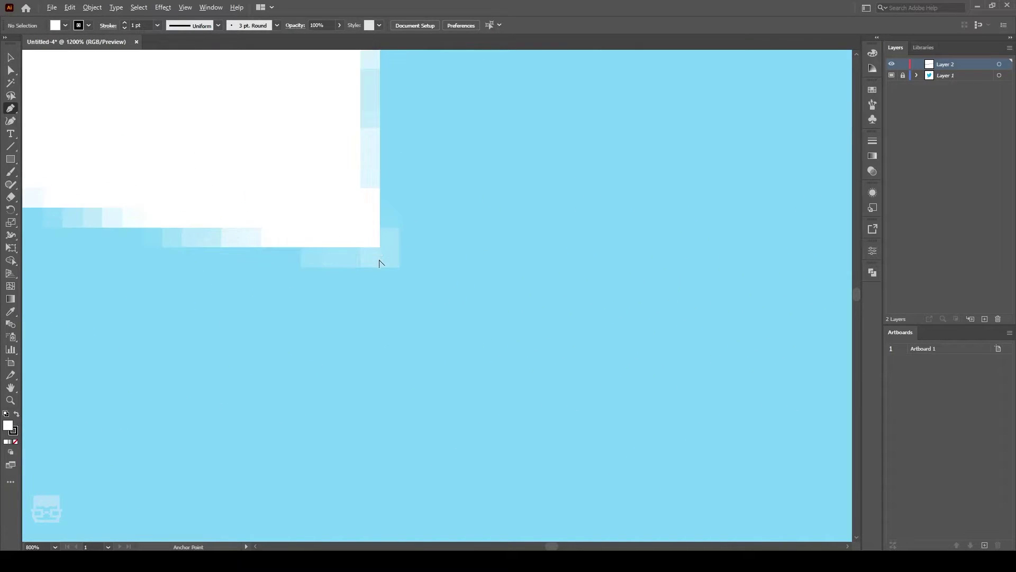
pyautogui.scroll(-5, 379, 263)
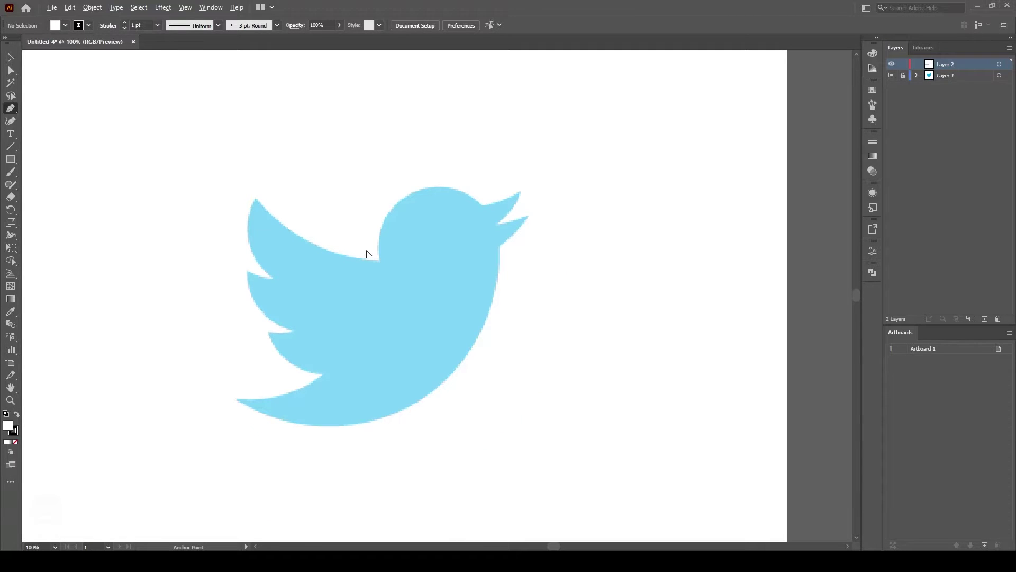
pyautogui.scroll(4, 369, 253)
pyautogui.scroll(-7, 369, 253)
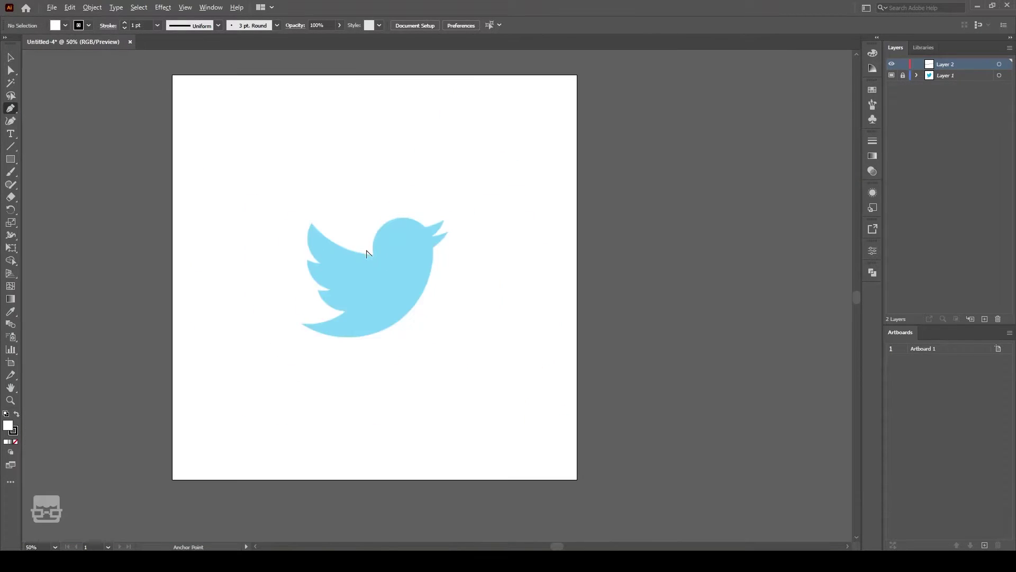
pyautogui.scroll(5, 369, 253)
pyautogui.scroll(-6, 369, 253)
pyautogui.scroll(4, 369, 253)
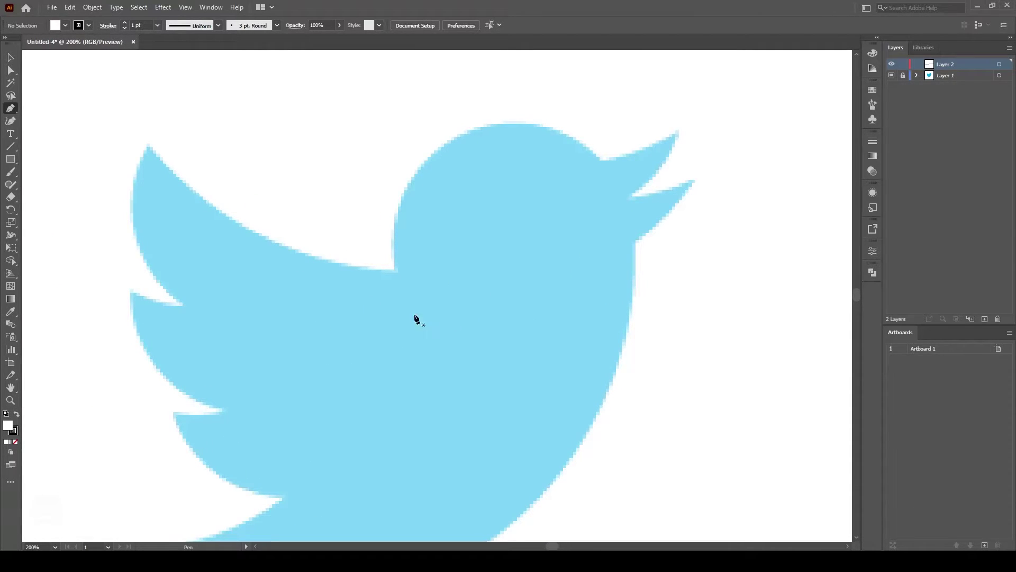
# Start the bird outline with a Pen tool anchor point in the corner where the wing meets the head
pyautogui.press('z')
pyautogui.moveTo(191, 163); pyautogui.dragTo(439, 292)
pyautogui.press('p')
pyautogui.moveTo(451, 304); pyautogui.dragTo(483, 332)
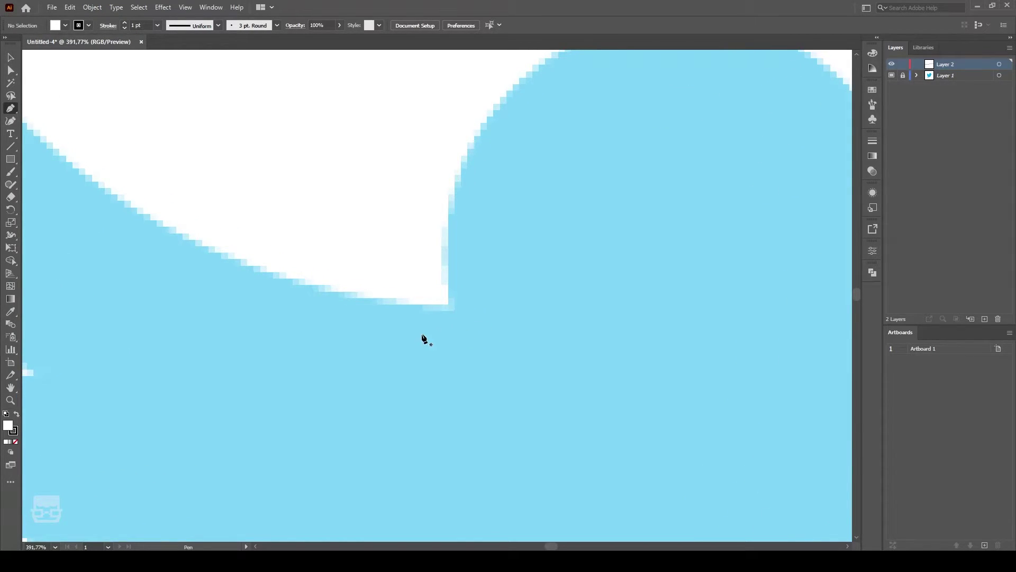
pyautogui.click(448, 305)
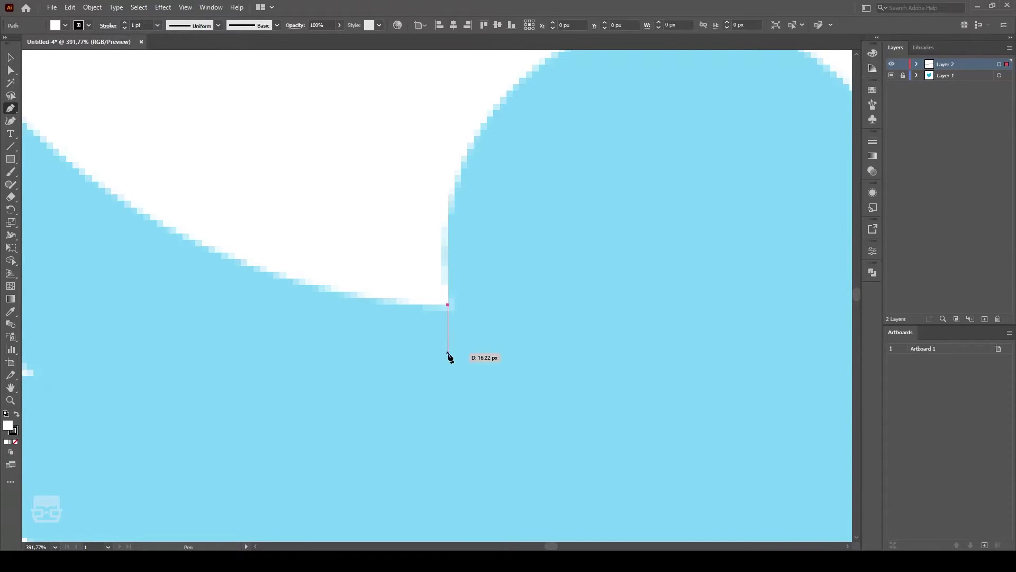
# Place the second anchor point at the upper wing tip, pulling out direction handles to curve the segment along the wing's top edge
pyautogui.scroll(-2, 291, 316)
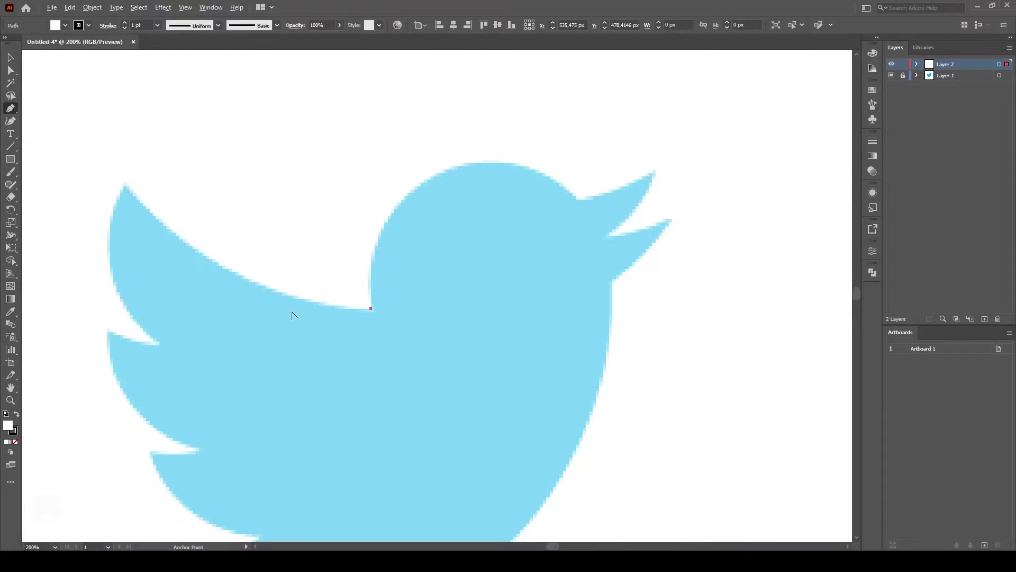
pyautogui.moveTo(250, 257); pyautogui.dragTo(320, 252)
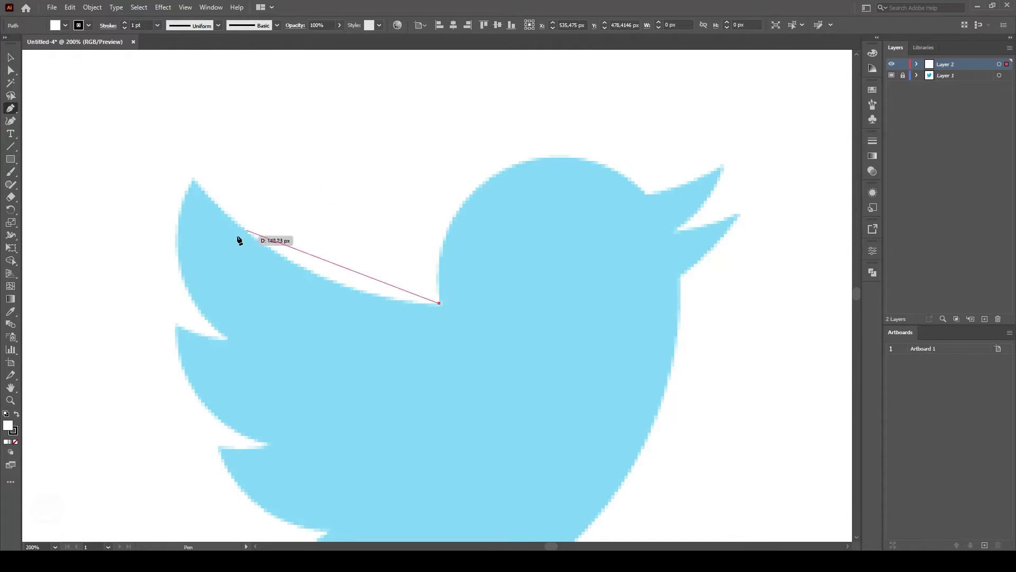
pyautogui.click(193, 179)
pyautogui.moveTo(192, 179); pyautogui.dragTo(125, 205)
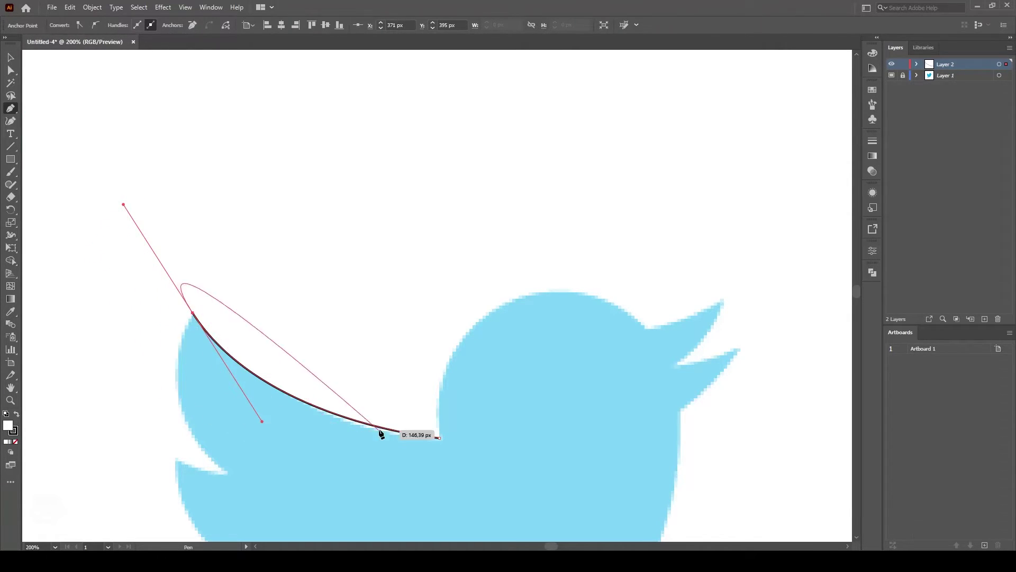
# Adjust the wing-tip anchor's incoming direction handle so the curve follows the wing's top edge down to the head
pyautogui.keyDown('alt'); pyautogui.scroll(-2, 312, 426); pyautogui.keyUp('alt')
pyautogui.keyDown('alt'); pyautogui.scroll(2, 307, 437); pyautogui.keyUp('alt')
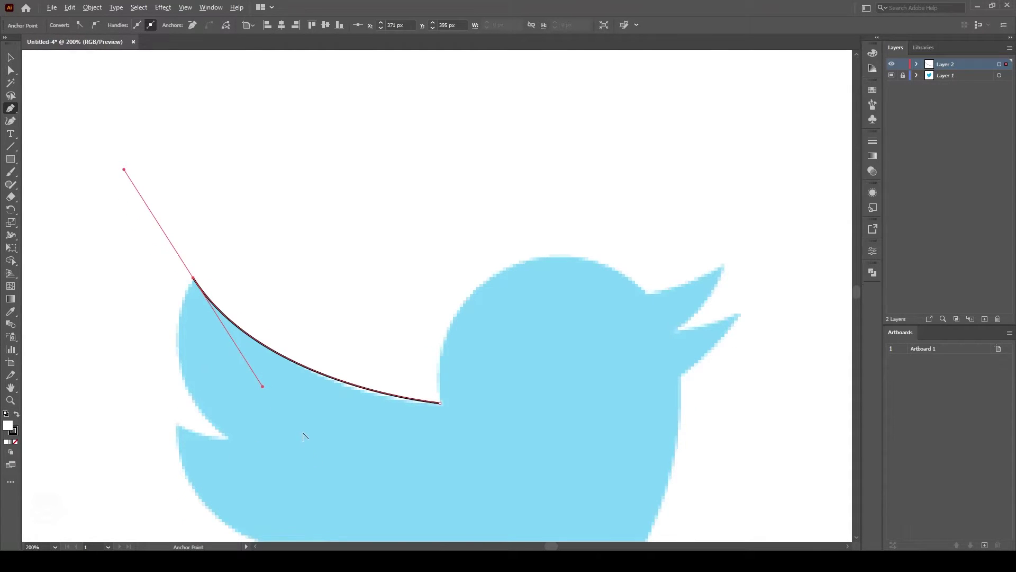
pyautogui.keyDown('alt'); pyautogui.scroll(1, 303, 436); pyautogui.keyUp('alt')
pyautogui.moveTo(301, 431); pyautogui.dragTo(248, 197)
pyautogui.hotkey('ctrl', '-')
pyautogui.hotkey('ctrl', '+')
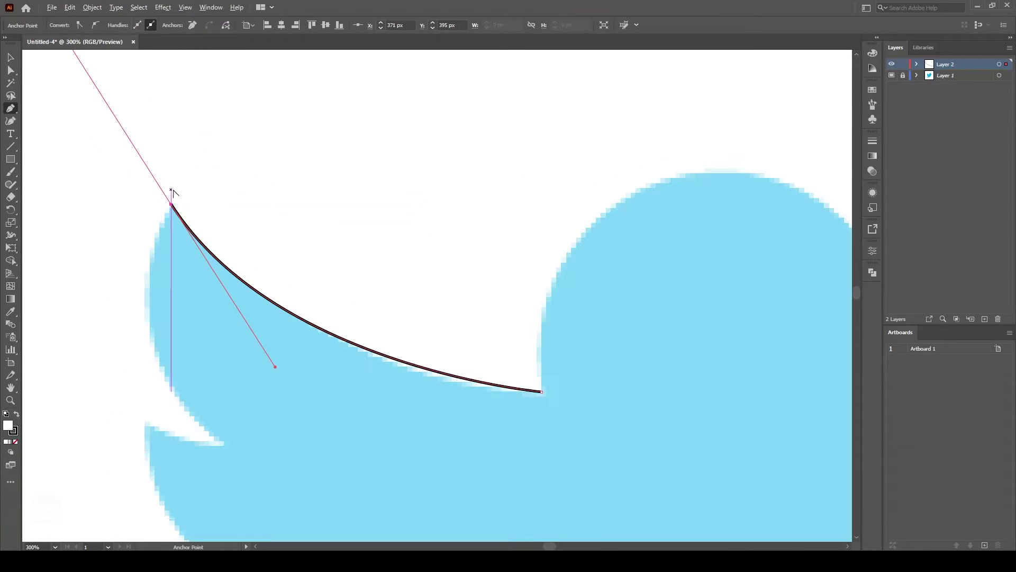
pyautogui.hotkey('ctrl', '-')
pyautogui.hotkey('ctrl', '-')
pyautogui.hotkey('ctrl', '+')
pyautogui.moveTo(154, 117); pyautogui.dragTo(138, 116)
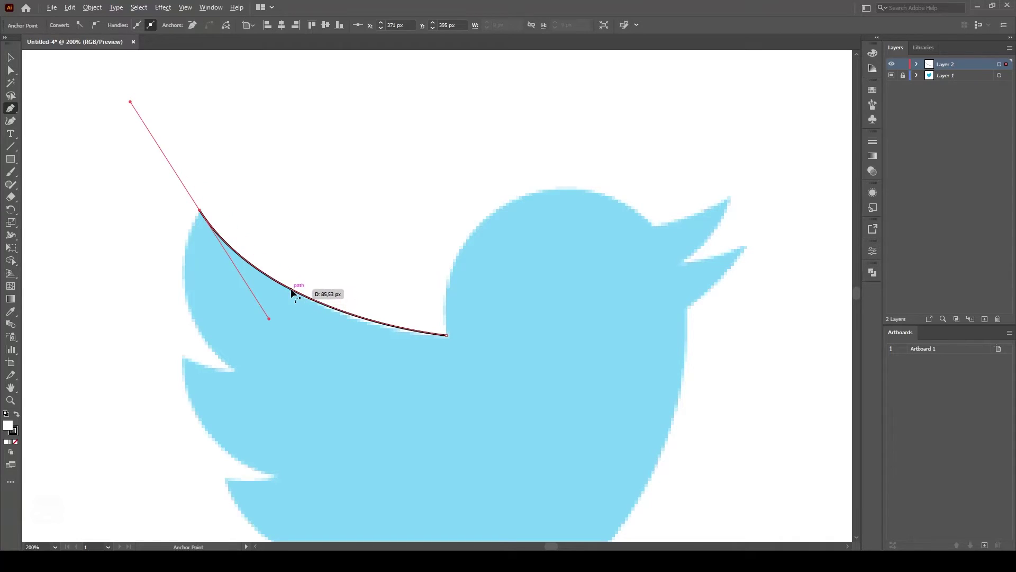
pyautogui.scroll(1, 290, 263)
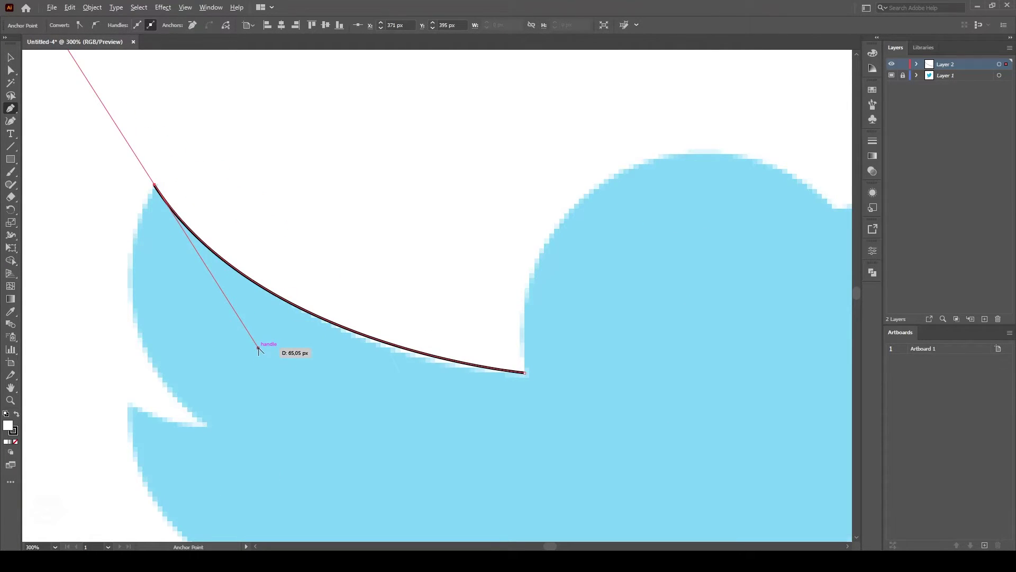
pyautogui.moveTo(259, 346); pyautogui.dragTo(330, 388)
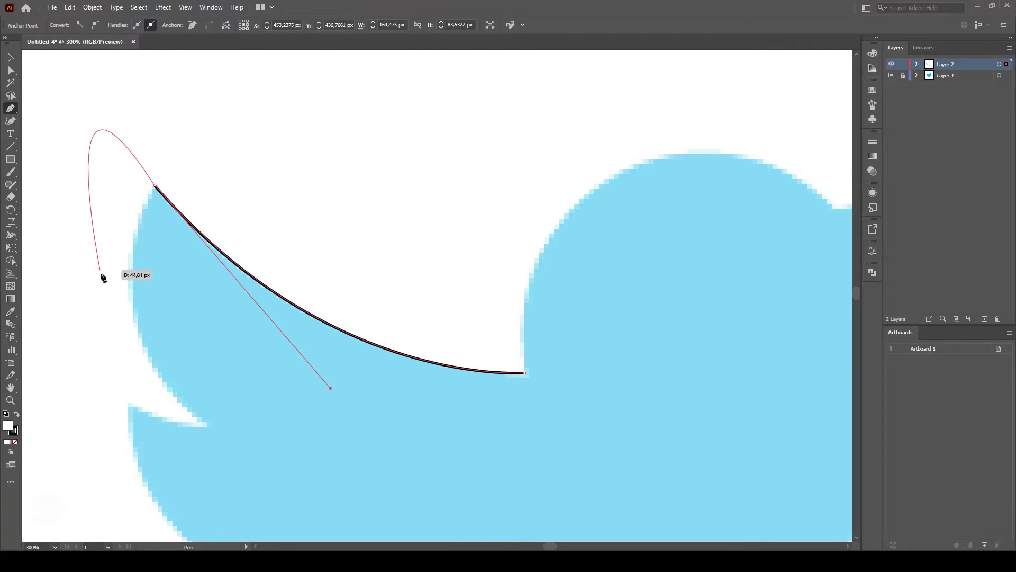
# Undo a trial anchor point at the first wing notch and remove the wing-tip anchor's outgoing handle to make a corner
pyautogui.click(203, 422)
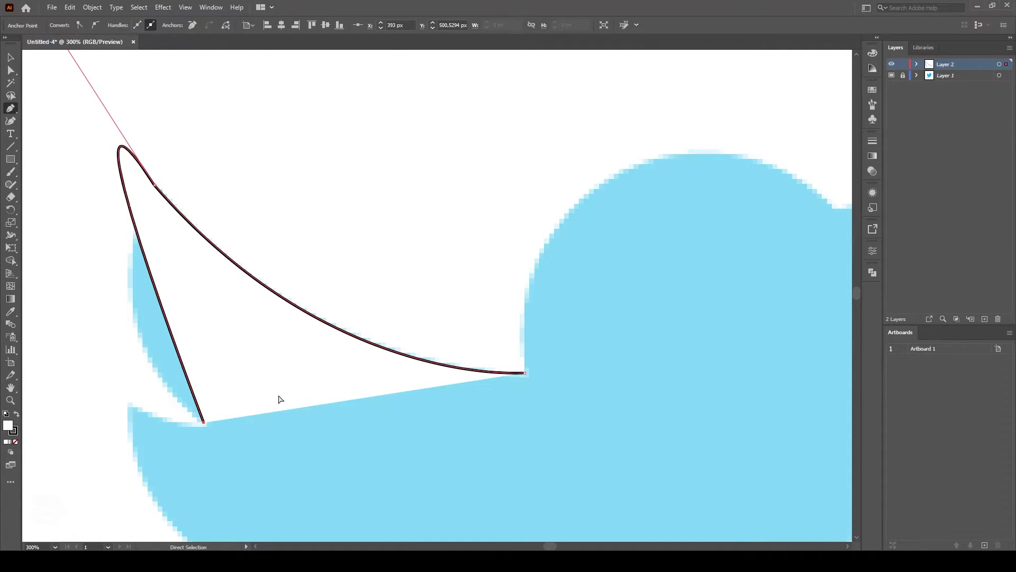
pyautogui.hotkey('ctrl', 'z')
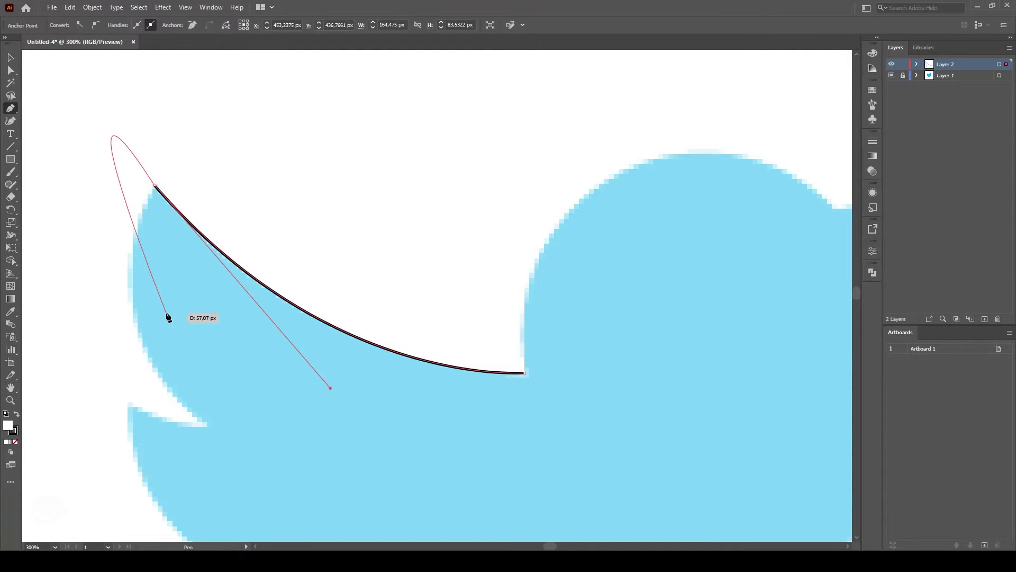
pyautogui.click(156, 186)
# Try drawing further segments from the wing-tip corner with the Pen tool, and undo them
pyautogui.moveTo(140, 297); pyautogui.dragTo(107, 191)
pyautogui.click(115, 157)
pyautogui.moveTo(233, 93); pyautogui.dragTo(321, 238)
pyautogui.hotkey('ctrl', 'z')
pyautogui.hotkey('ctrl', 'z')
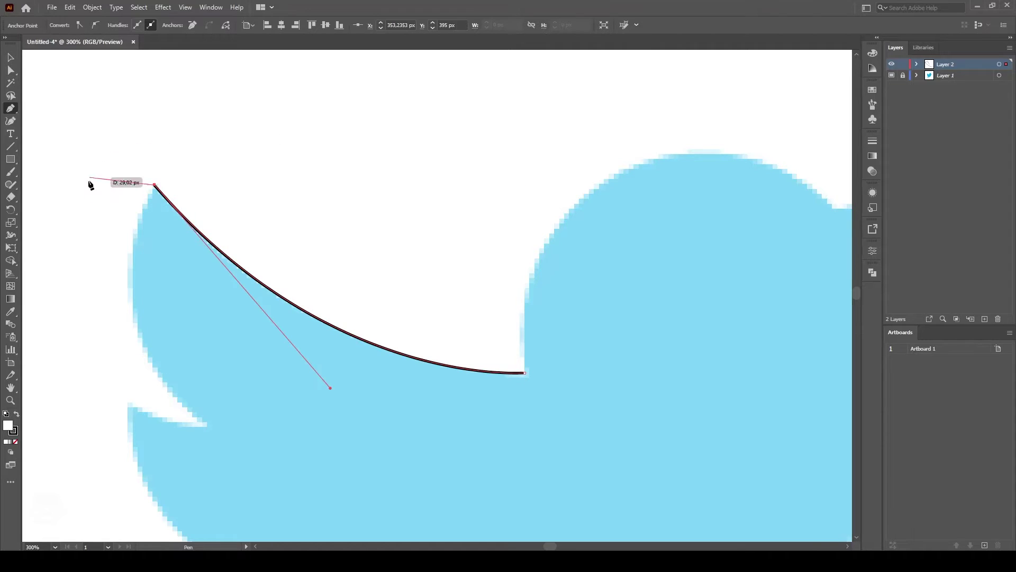
# Trace the upper feather's outer edge with a curved segment down to the first notch, and set the path's fill to none
pyautogui.moveTo(154, 392); pyautogui.dragTo(124, 242)
pyautogui.moveTo(136, 289)
pyautogui.mouseDown()
pyautogui.moveTo(201, 422)
pyautogui.moveTo(331, 524)
pyautogui.mouseUp()
pyautogui.moveTo(267, 470); pyautogui.dragTo(255, 461)
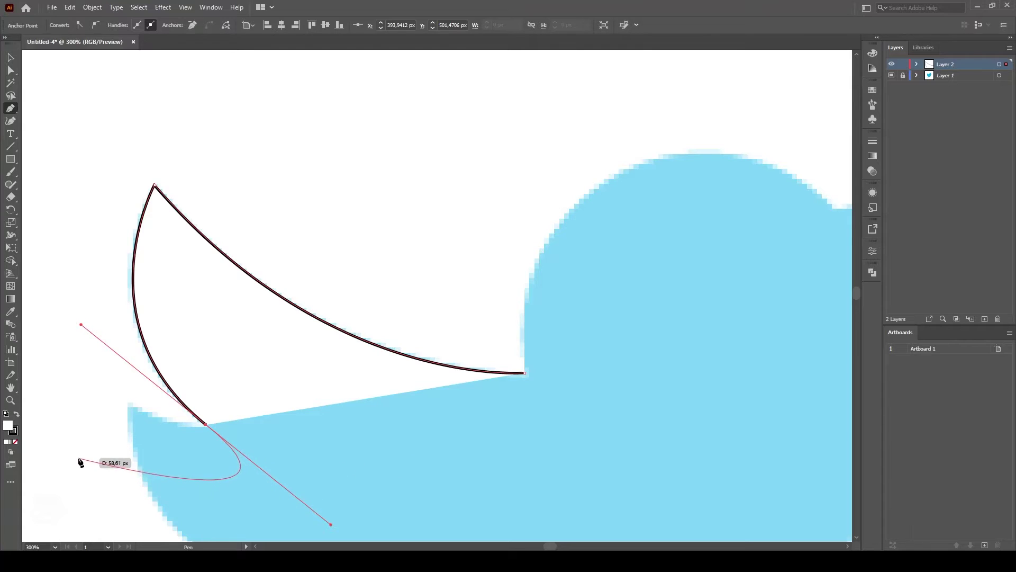
pyautogui.click(16, 442)
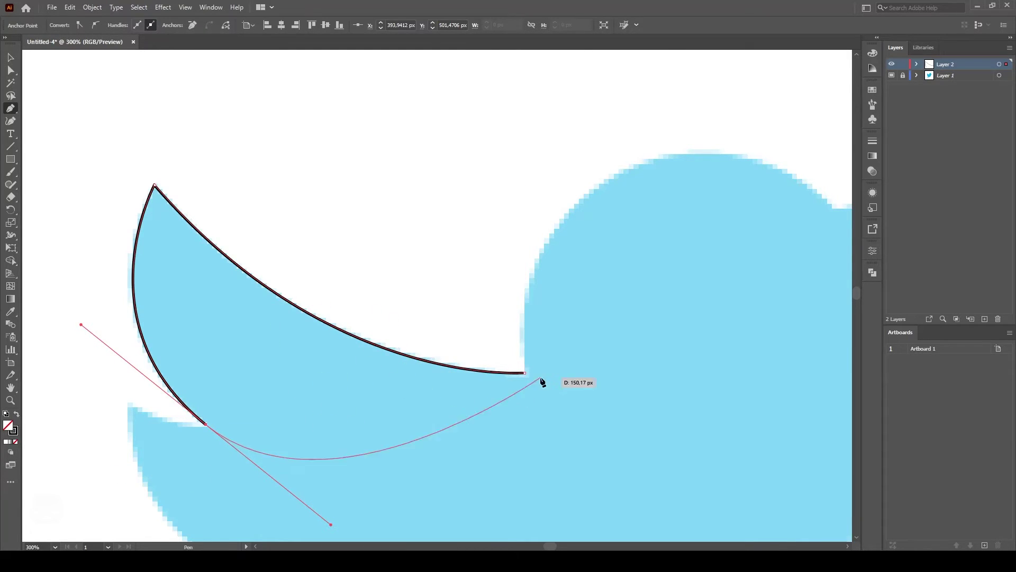
# Trace the second feather with curved segments from the first notch to its tip and on to the second notch, using corner anchors
pyautogui.moveTo(230, 431); pyautogui.dragTo(287, 294)
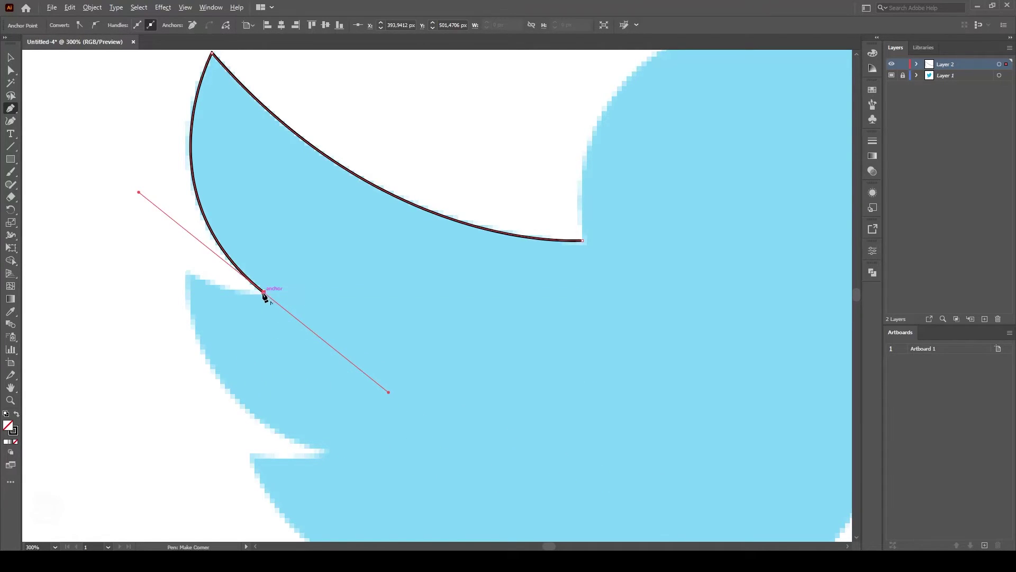
pyautogui.moveTo(199, 318); pyautogui.dragTo(186, 281)
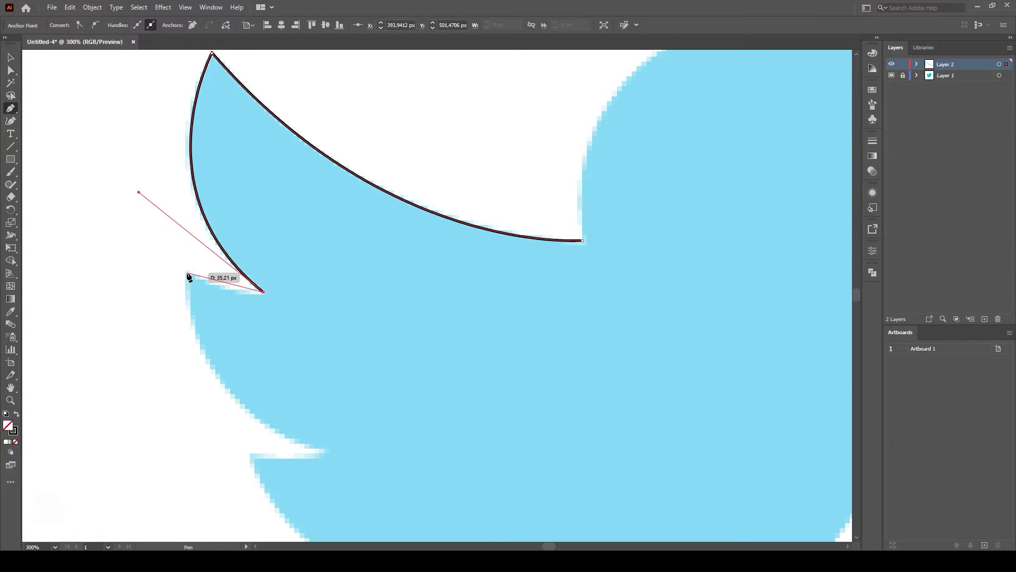
pyautogui.moveTo(188, 275); pyautogui.dragTo(145, 245)
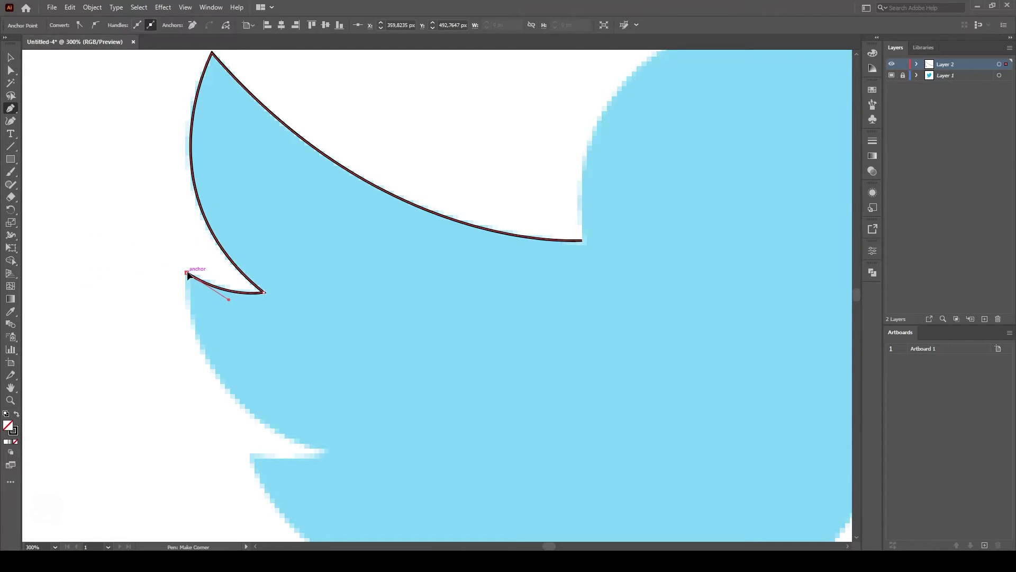
pyautogui.moveTo(201, 363); pyautogui.dragTo(325, 453)
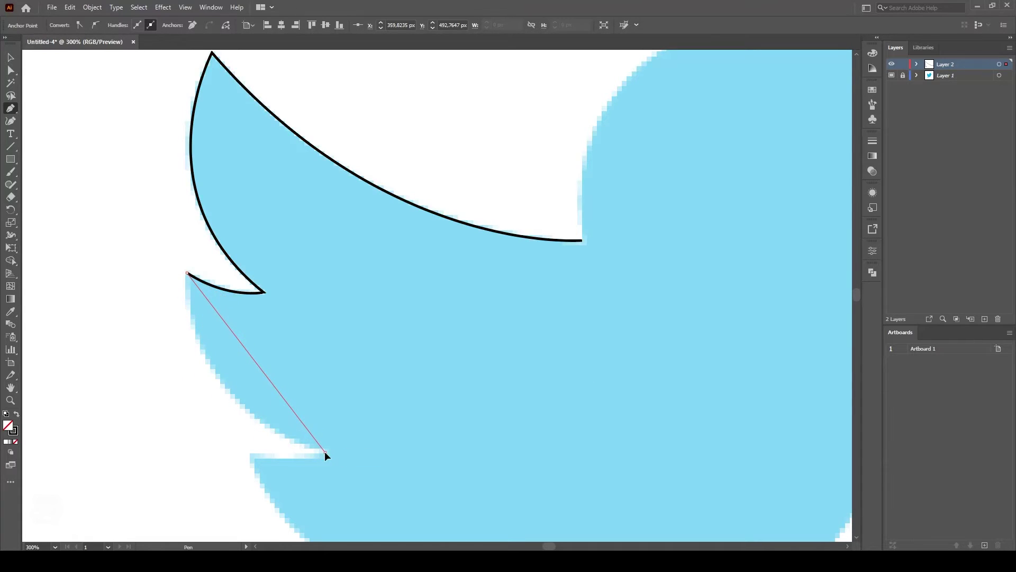
pyautogui.moveTo(373, 476)
pyautogui.mouseDown()
pyautogui.moveTo(492, 519)
pyautogui.moveTo(471, 509)
pyautogui.moveTo(478, 506)
pyautogui.mouseUp()
# Trace the third feather with curved segments from the second notch to its tip and down to the notch above the tail
pyautogui.moveTo(346, 418); pyautogui.dragTo(344, 269)
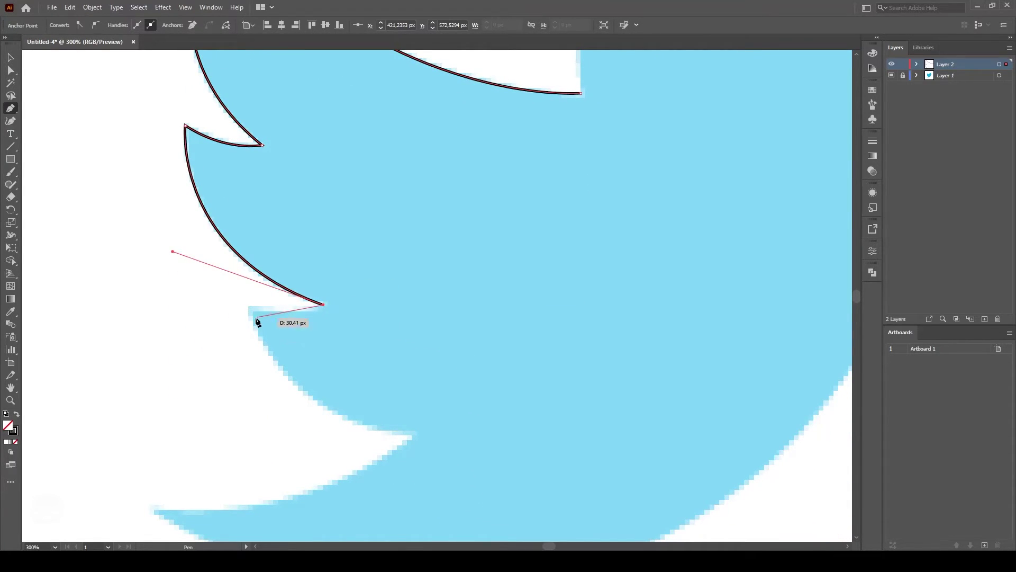
pyautogui.moveTo(251, 308)
pyautogui.mouseDown()
pyautogui.moveTo(221, 300)
pyautogui.moveTo(248, 310)
pyautogui.mouseUp()
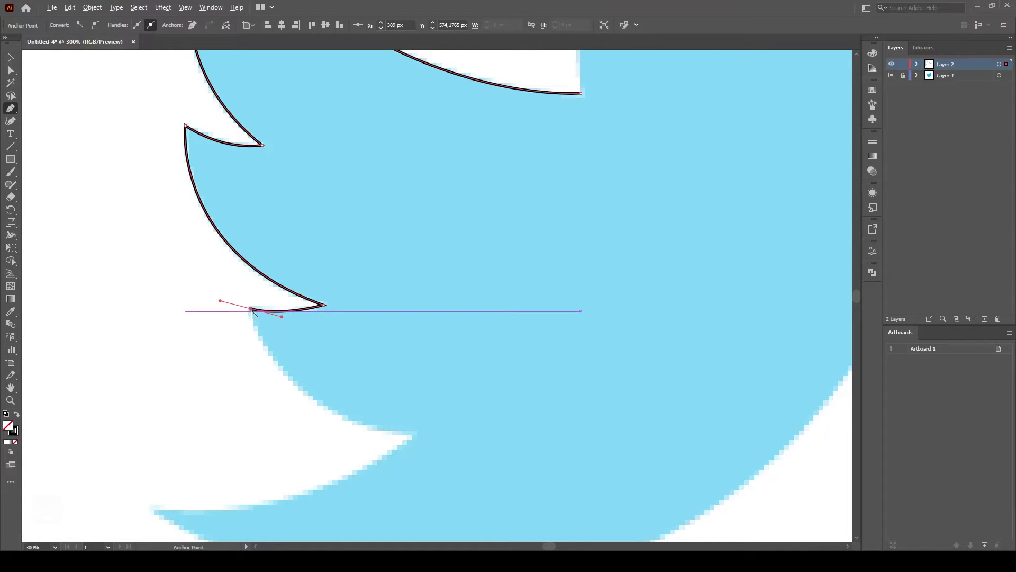
pyautogui.moveTo(414, 434); pyautogui.dragTo(563, 450)
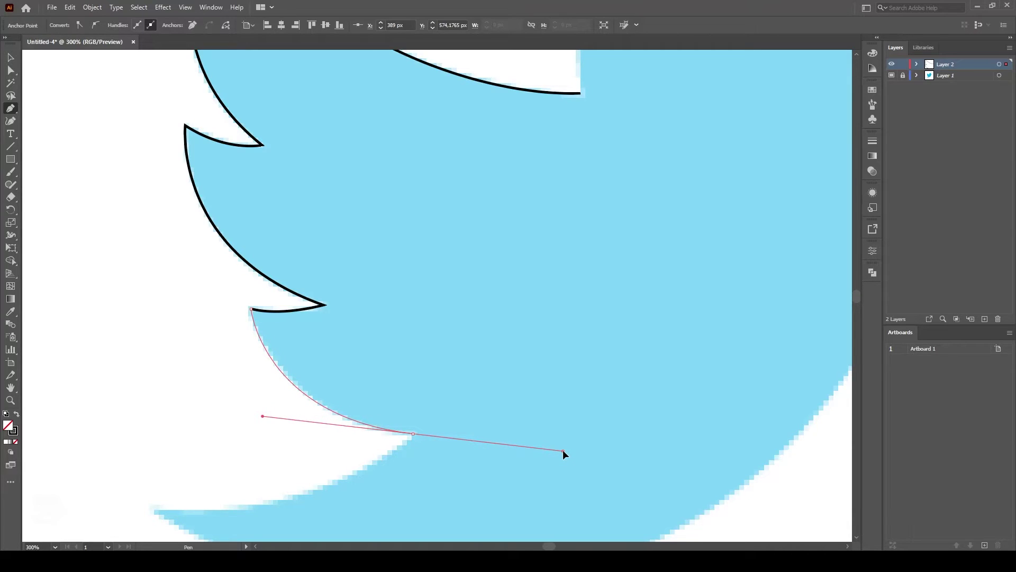
pyautogui.moveTo(482, 395)
pyautogui.mouseDown()
pyautogui.moveTo(463, 325)
pyautogui.moveTo(474, 350)
pyautogui.moveTo(377, 465)
pyautogui.moveTo(404, 399)
pyautogui.moveTo(420, 449)
pyautogui.mouseUp()
pyautogui.moveTo(340, 261)
pyautogui.mouseDown()
pyautogui.moveTo(389, 395)
pyautogui.moveTo(322, 310)
pyautogui.moveTo(282, 211)
pyautogui.mouseUp()
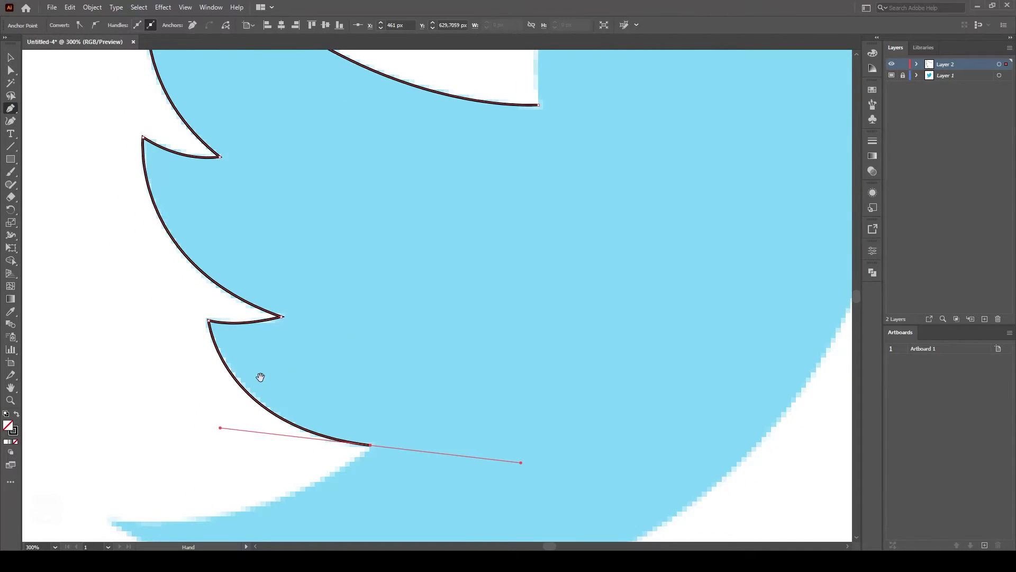
pyautogui.moveTo(261, 375); pyautogui.dragTo(309, 338)
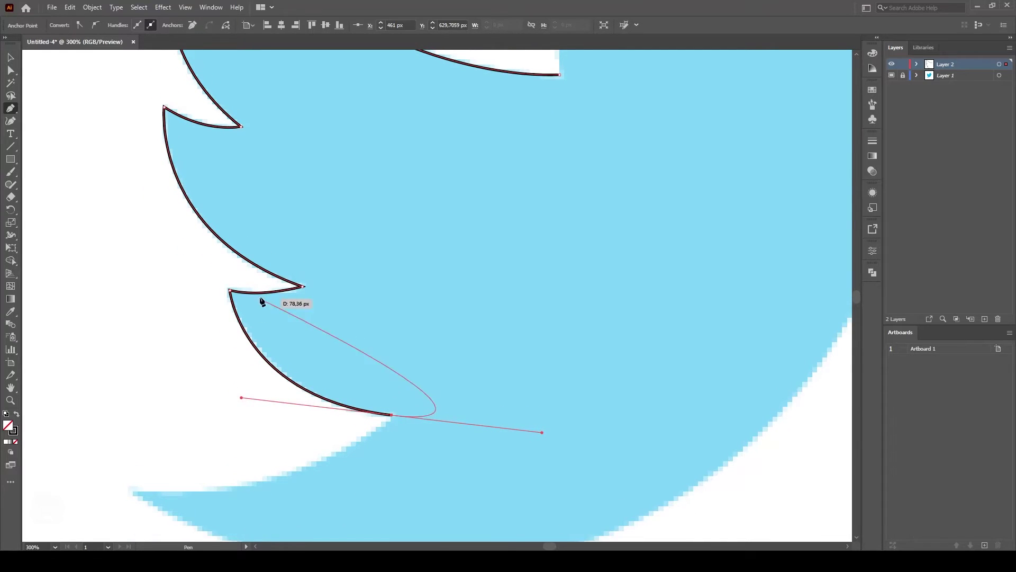
# Adjust the handle at the notch above the tail to fit the third feather's lower edge to the template
pyautogui.scroll(4, 329, 389)
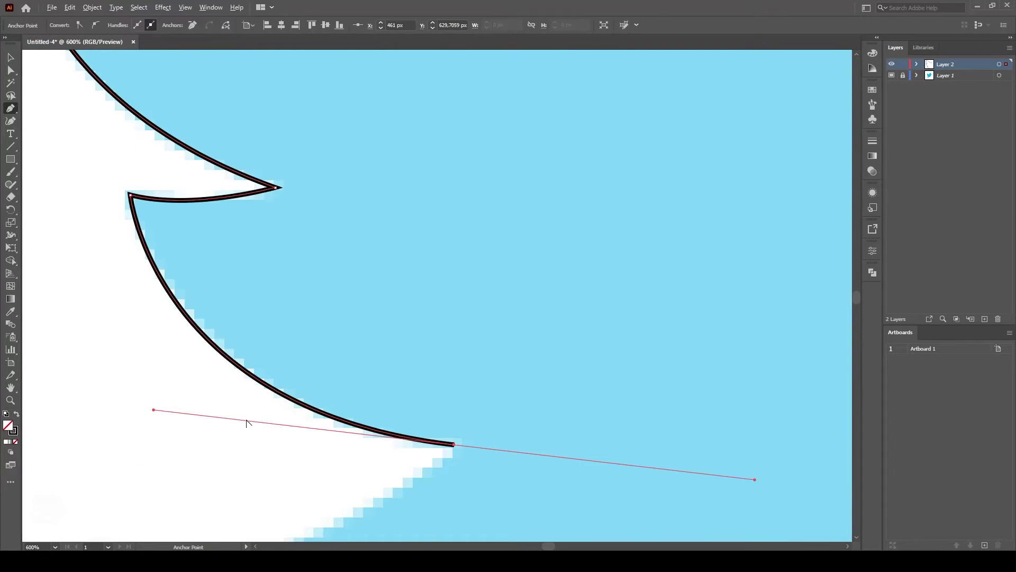
pyautogui.scroll(1, 246, 422)
pyautogui.press('alt')
pyautogui.moveTo(124, 411); pyautogui.dragTo(148, 413)
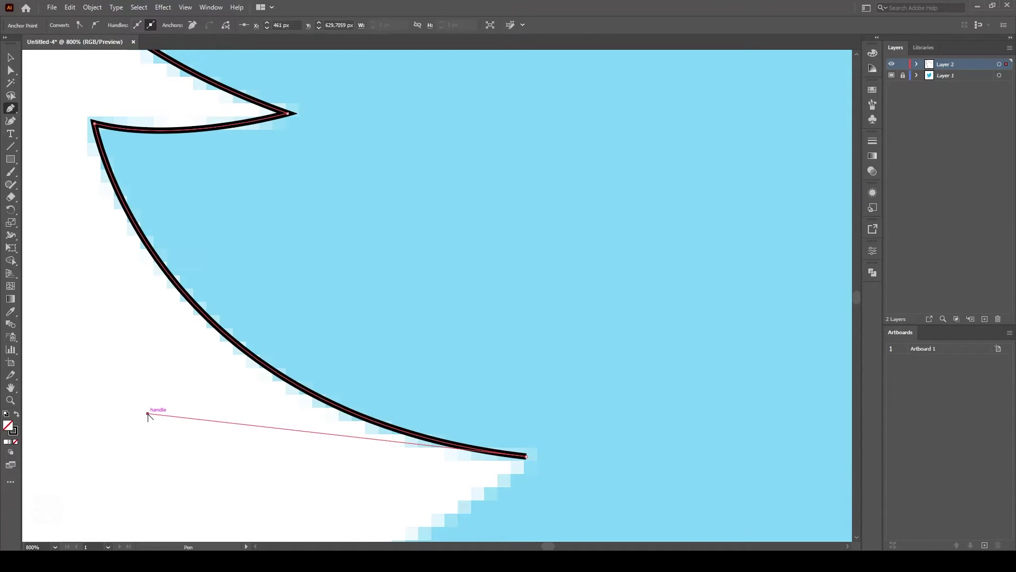
pyautogui.scroll(-4, 177, 280)
pyautogui.scroll(2, 191, 313)
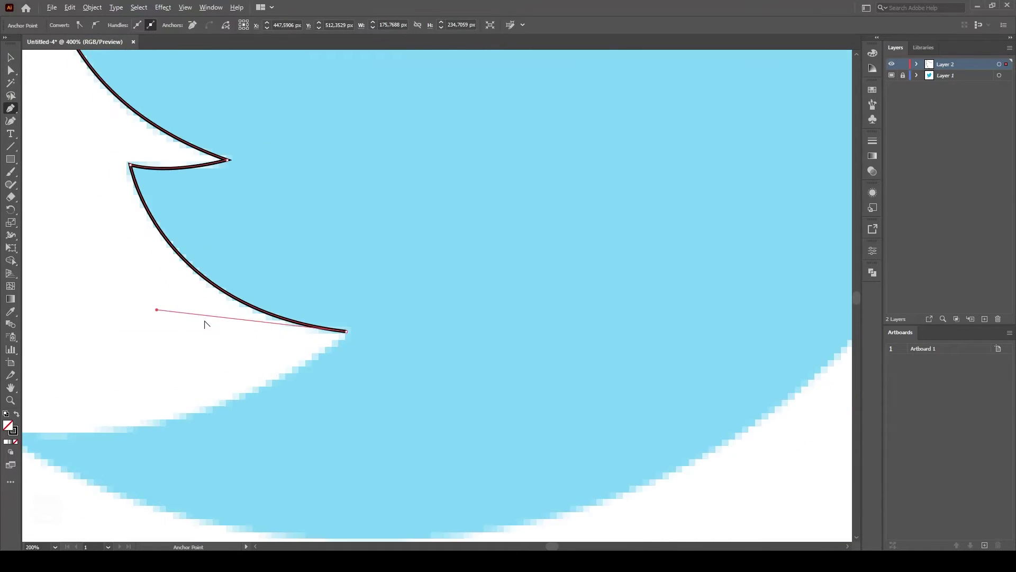
# Make the notch above the tail a corner and trace the tail's upper edge with a curved segment to a corner at the tail tip
pyautogui.moveTo(275, 404); pyautogui.dragTo(336, 390)
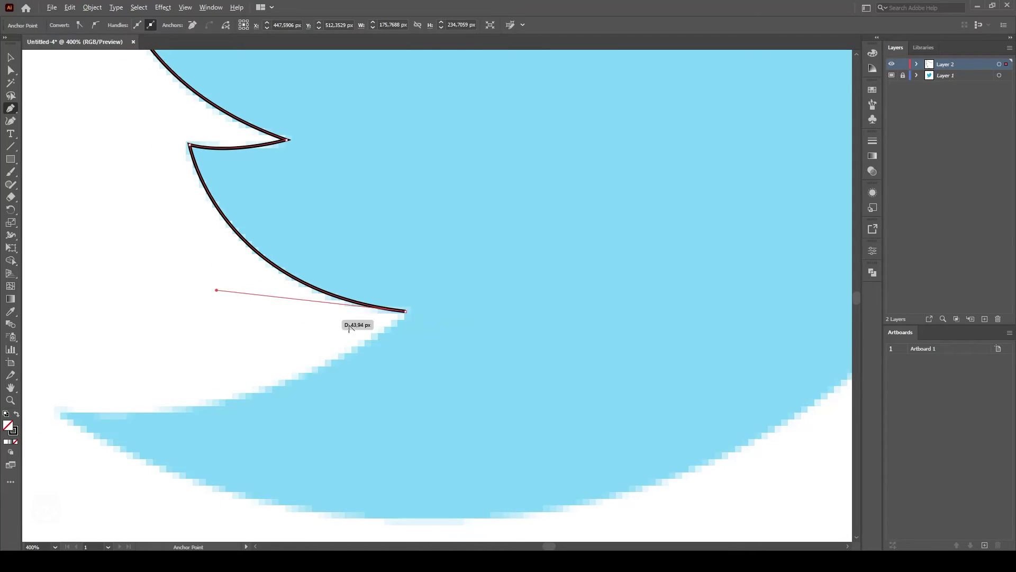
pyautogui.scroll(1, 331, 325)
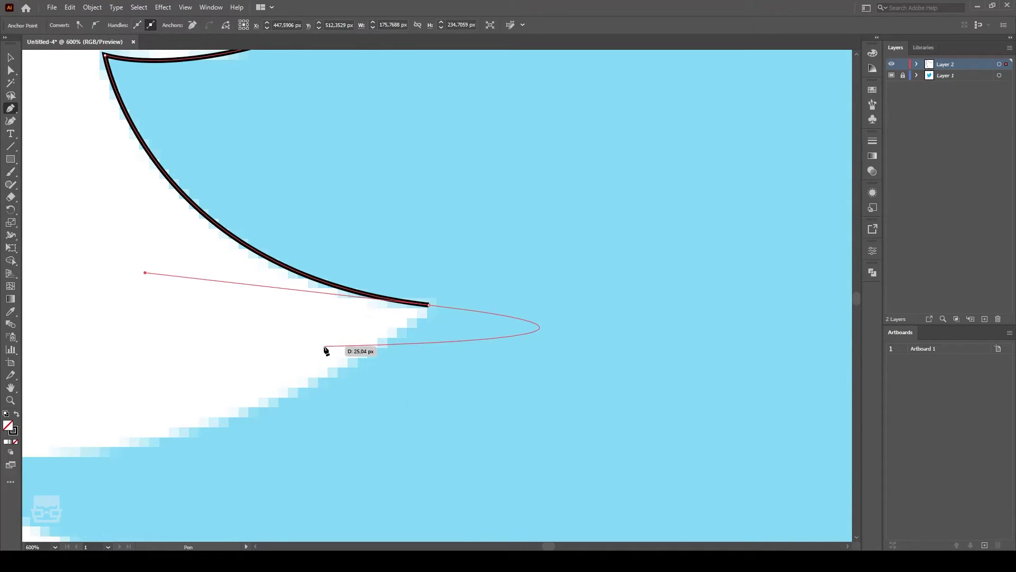
pyautogui.scroll(-1, 325, 350)
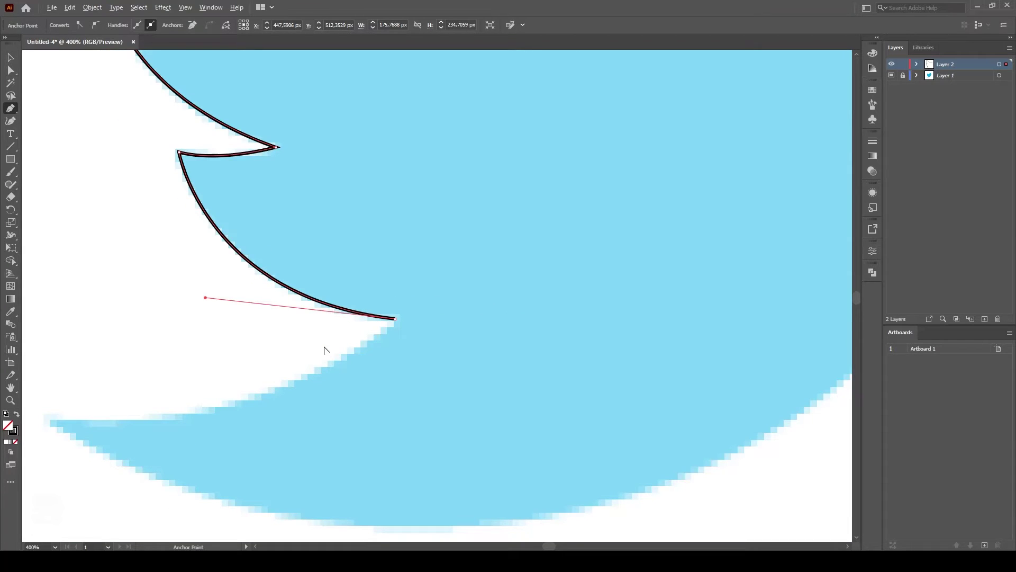
pyautogui.scroll(-1, 325, 349)
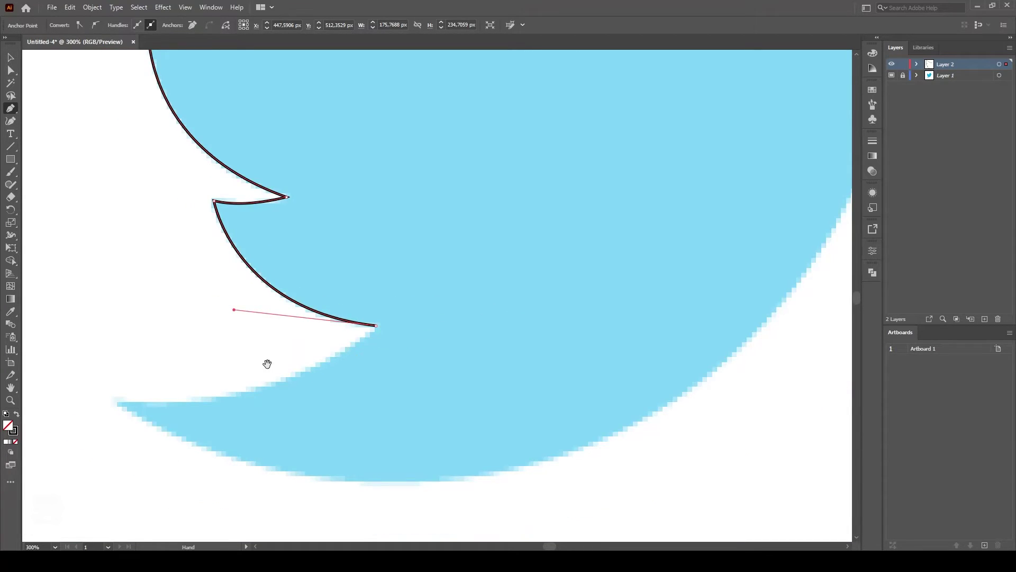
pyautogui.moveTo(268, 364); pyautogui.dragTo(311, 356)
pyautogui.scroll(1, 233, 386)
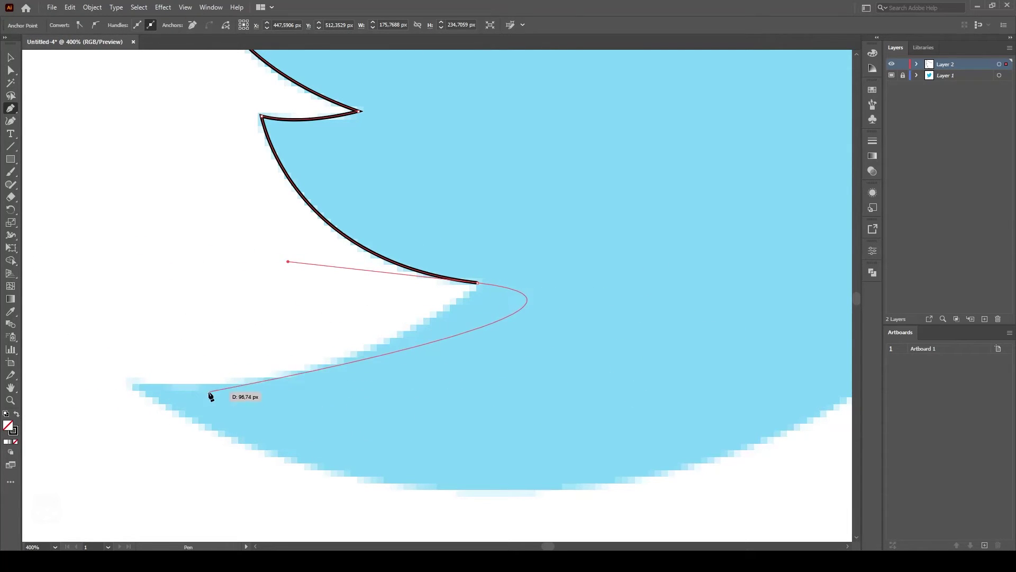
pyautogui.click(479, 284)
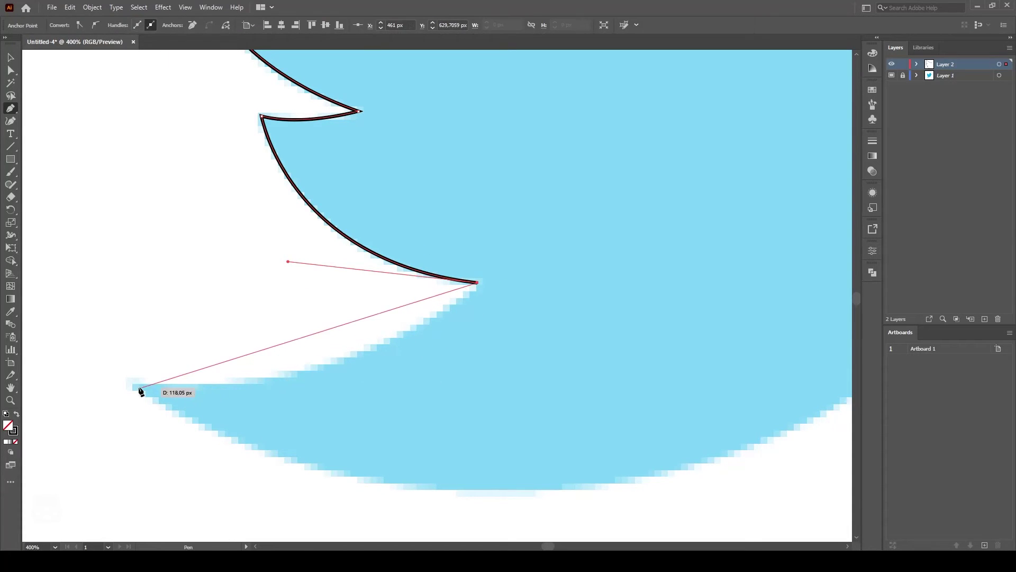
pyautogui.moveTo(131, 383); pyautogui.dragTo(92, 364)
pyautogui.moveTo(455, 418); pyautogui.dragTo(227, 408)
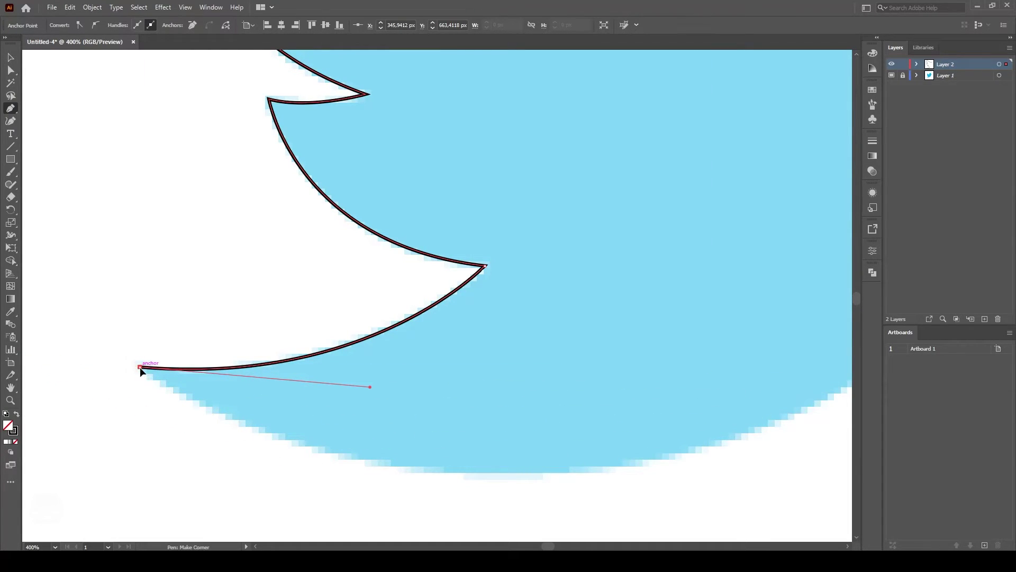
# Try tracing the whole belly with a single curved segment from the tail tip to the lower beak's base, and undo it
pyautogui.scroll(-2, 321, 423)
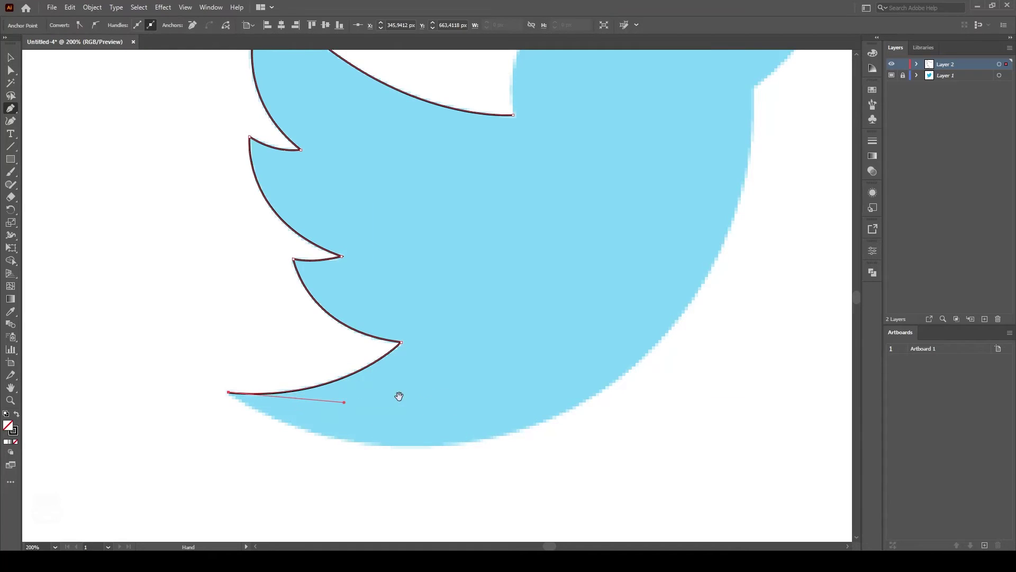
pyautogui.moveTo(401, 396); pyautogui.dragTo(346, 388)
pyautogui.scroll(1, 260, 403)
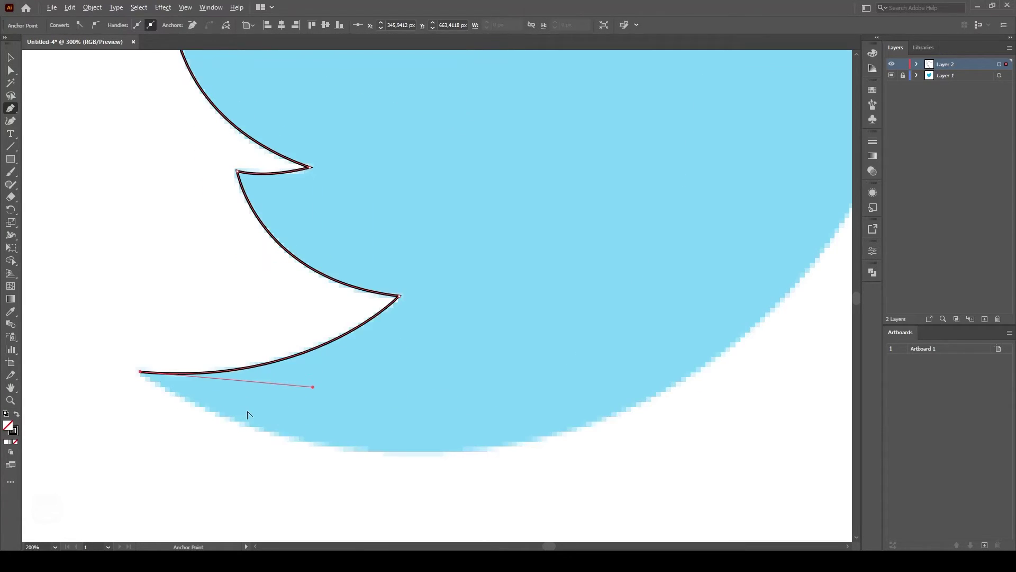
pyautogui.scroll(-1, 499, 413)
pyautogui.moveTo(522, 377); pyautogui.dragTo(303, 416)
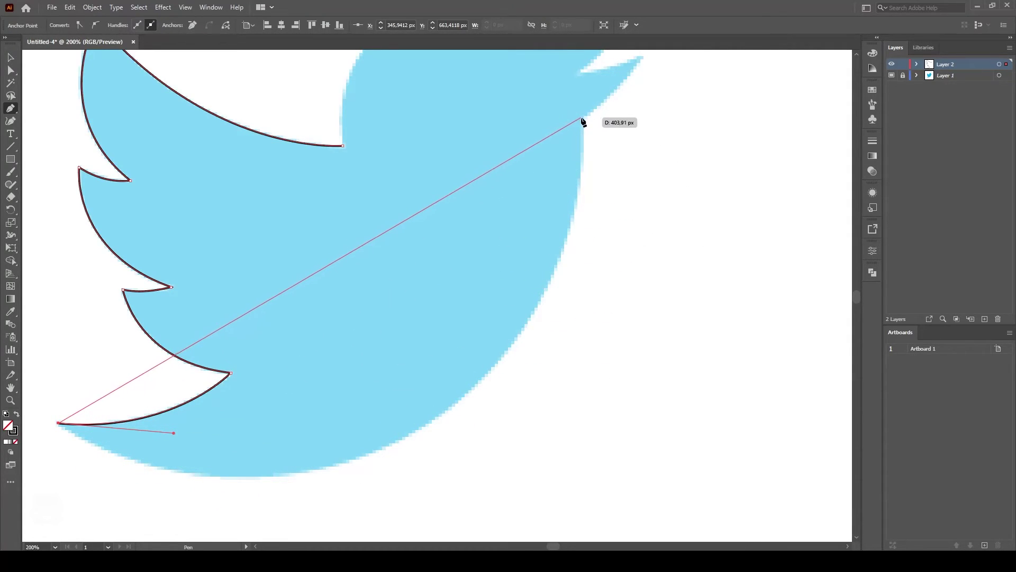
pyautogui.moveTo(583, 119); pyautogui.dragTo(512, 136)
pyautogui.scroll(-4, 417, 79)
pyautogui.scroll(-2, 472, 257)
pyautogui.scroll(2, 490, 373)
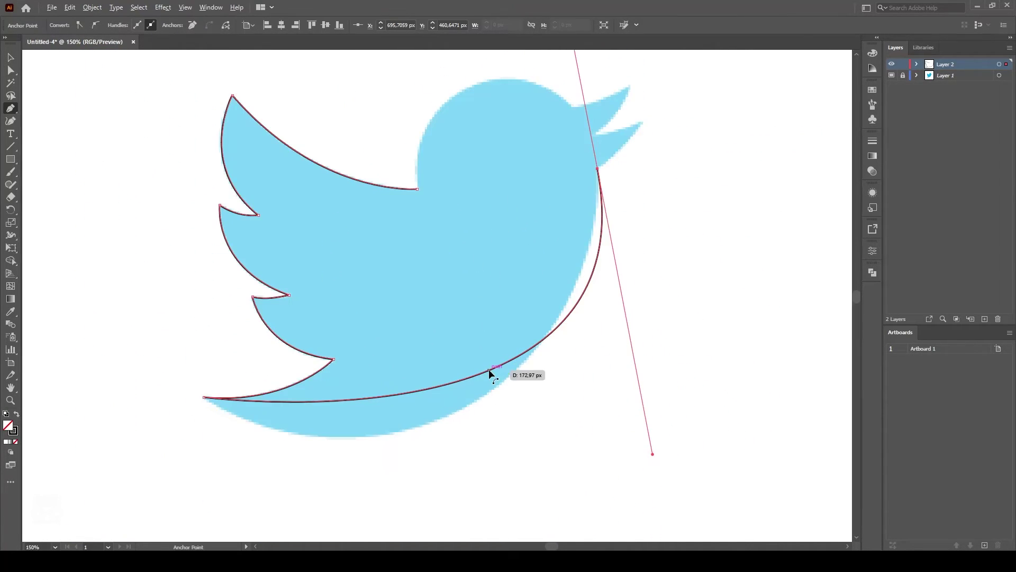
pyautogui.moveTo(652, 455); pyautogui.dragTo(509, 423)
pyautogui.scroll(3, 524, 313)
pyautogui.moveTo(568, 175); pyautogui.dragTo(691, 328)
pyautogui.hotkey('ctrl', 'z')
pyautogui.hotkey('ctrl', 'z')
pyautogui.hotkey('ctrl', 'z')
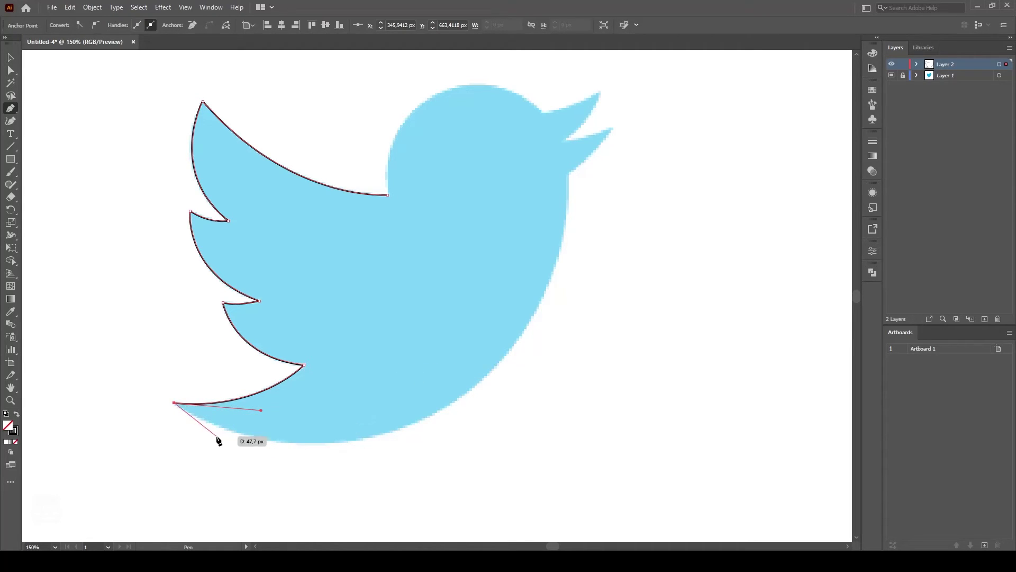
# Trace the tail's underside with a curved segment from the tail tip to a smooth anchor on the lower belly
pyautogui.hotkey('ctrl', '=')
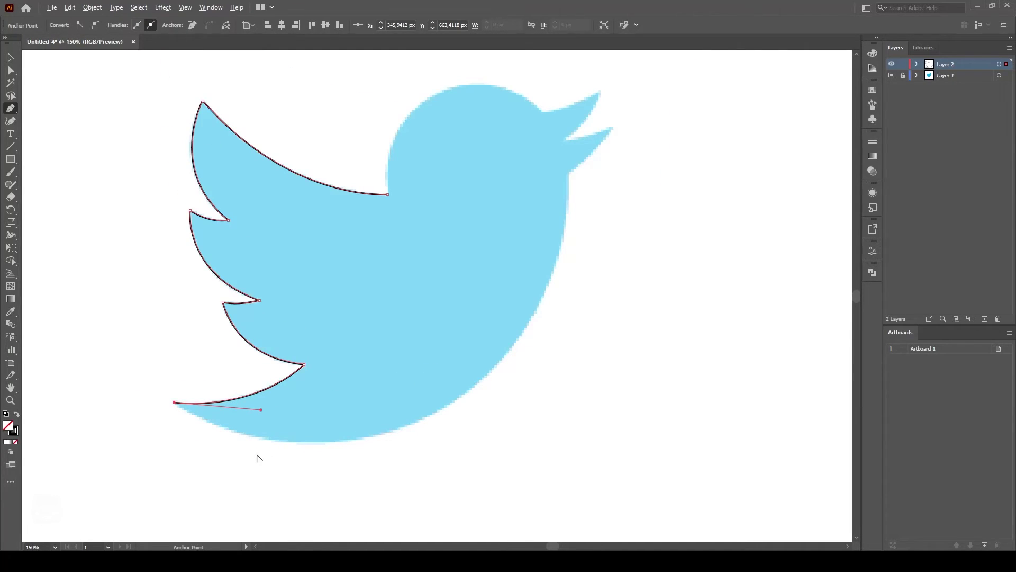
pyautogui.scroll(2, 259, 457)
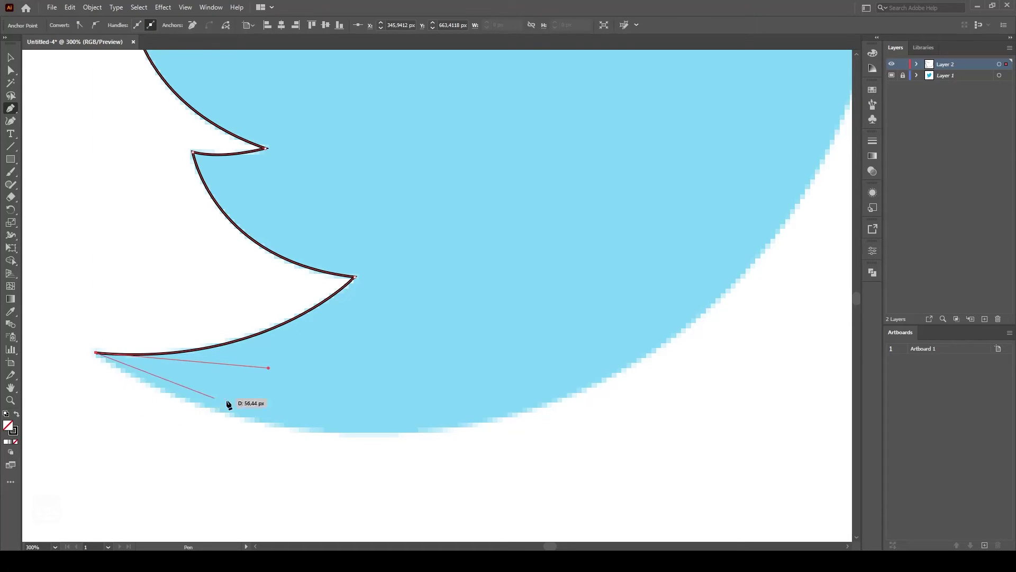
pyautogui.press('alt')
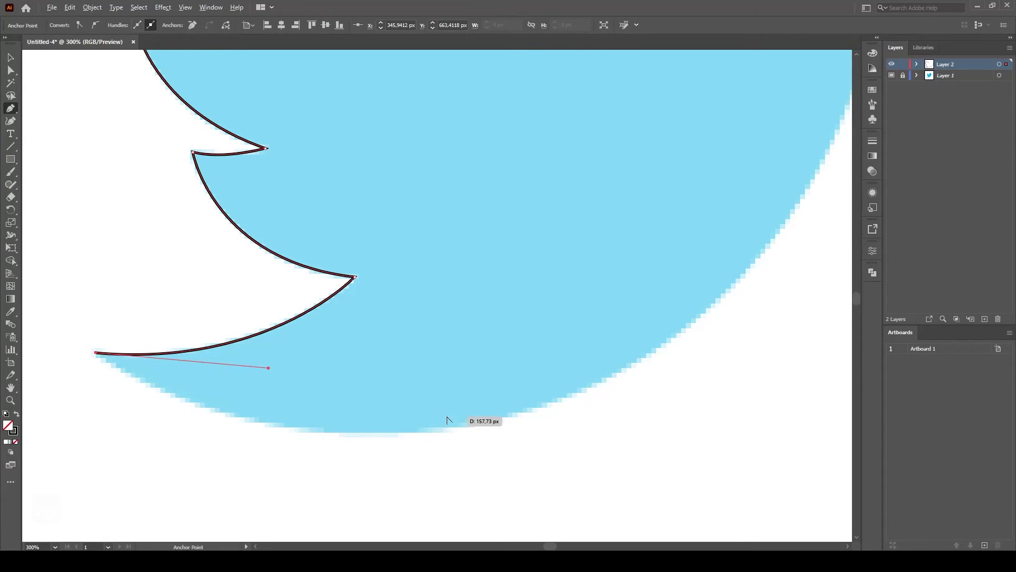
pyautogui.scroll(-1, 447, 420)
pyautogui.scroll(1, 441, 452)
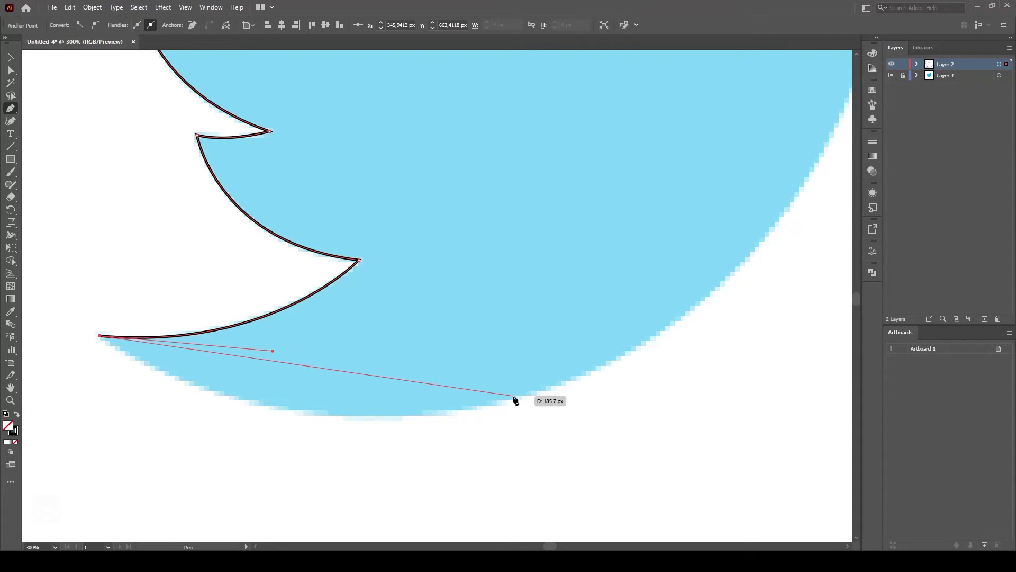
pyautogui.moveTo(514, 397)
pyautogui.mouseDown()
pyautogui.moveTo(623, 323)
pyautogui.moveTo(749, 327)
pyautogui.mouseUp()
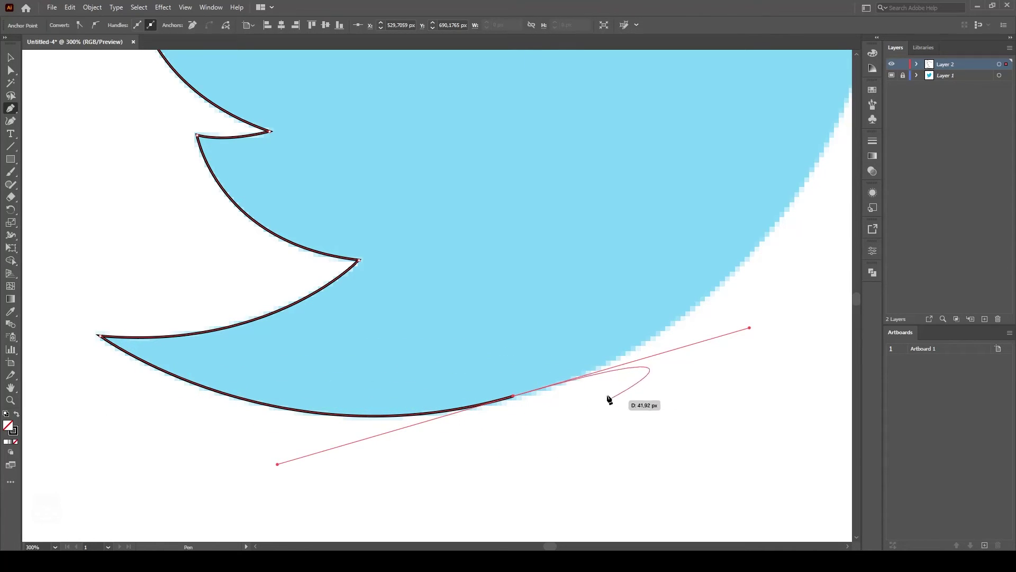
# Trace the belly and breast with a curved segment from the lower belly anchor up to the lower beak's base
pyautogui.scroll(-2, 699, 273)
pyautogui.moveTo(712, 226); pyautogui.dragTo(510, 329)
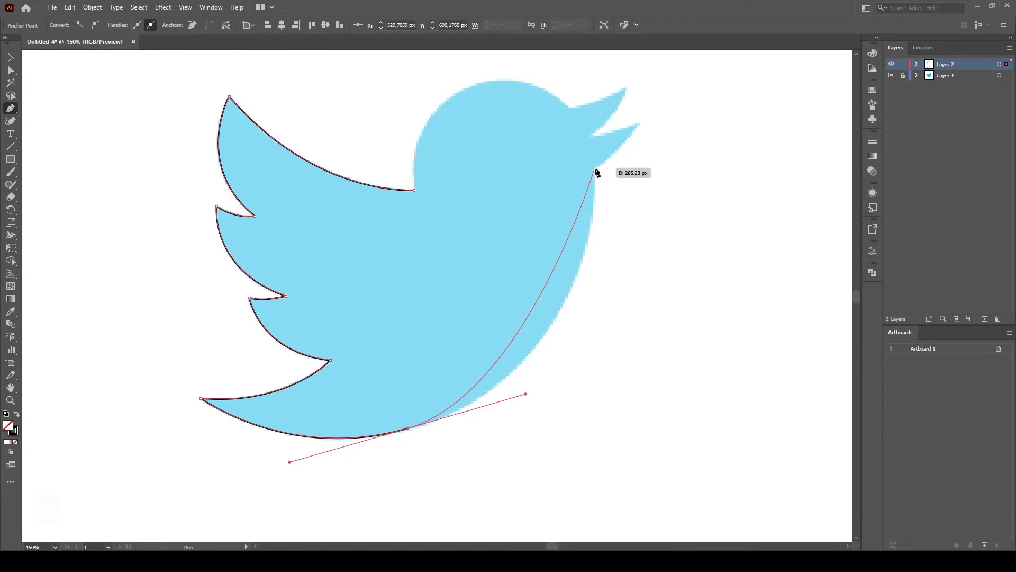
pyautogui.moveTo(596, 168); pyautogui.dragTo(619, 103)
pyautogui.press('alt')
pyautogui.moveTo(573, 412)
pyautogui.mouseDown()
pyautogui.moveTo(589, 405)
pyautogui.moveTo(590, 390)
pyautogui.moveTo(532, 428)
pyautogui.moveTo(571, 412)
pyautogui.mouseUp()
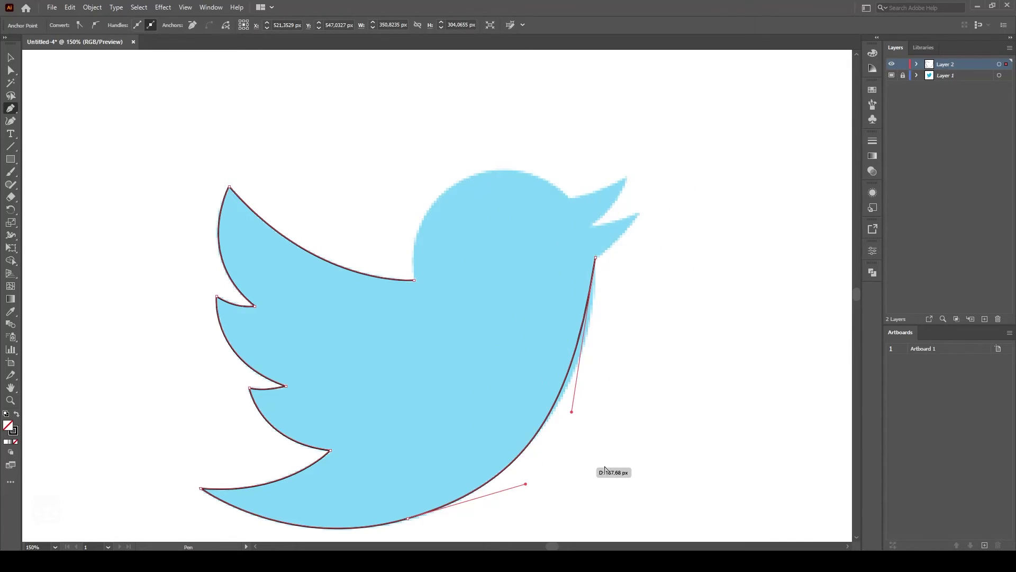
# Adjust the handles at both ends of the breast segment to fit the curve to the template's edge
pyautogui.scroll(3, 579, 470)
pyautogui.scroll(-5, 628, 213)
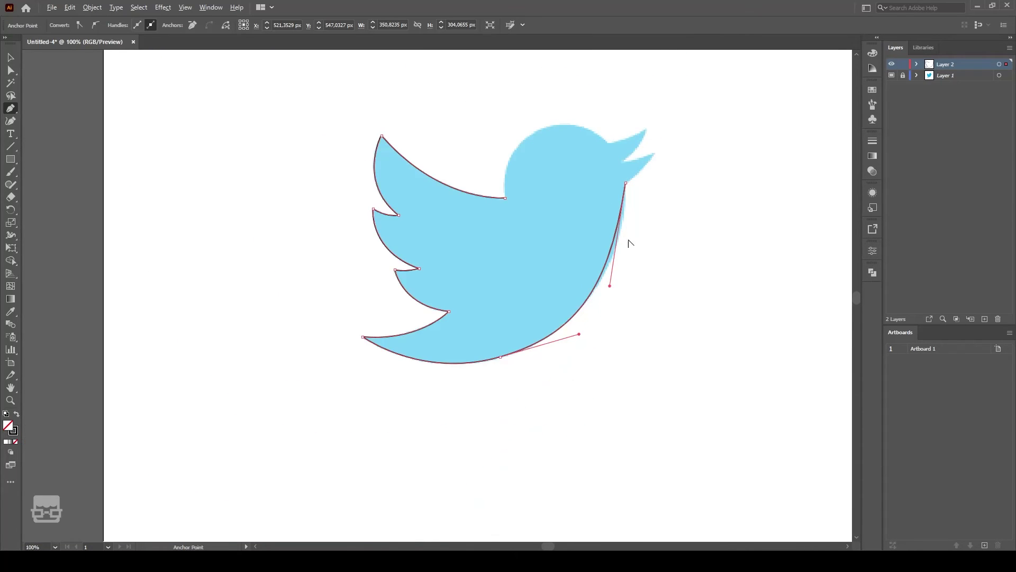
pyautogui.scroll(3, 628, 239)
pyautogui.moveTo(627, 250); pyautogui.dragTo(625, 275)
pyautogui.moveTo(575, 310); pyautogui.dragTo(528, 423)
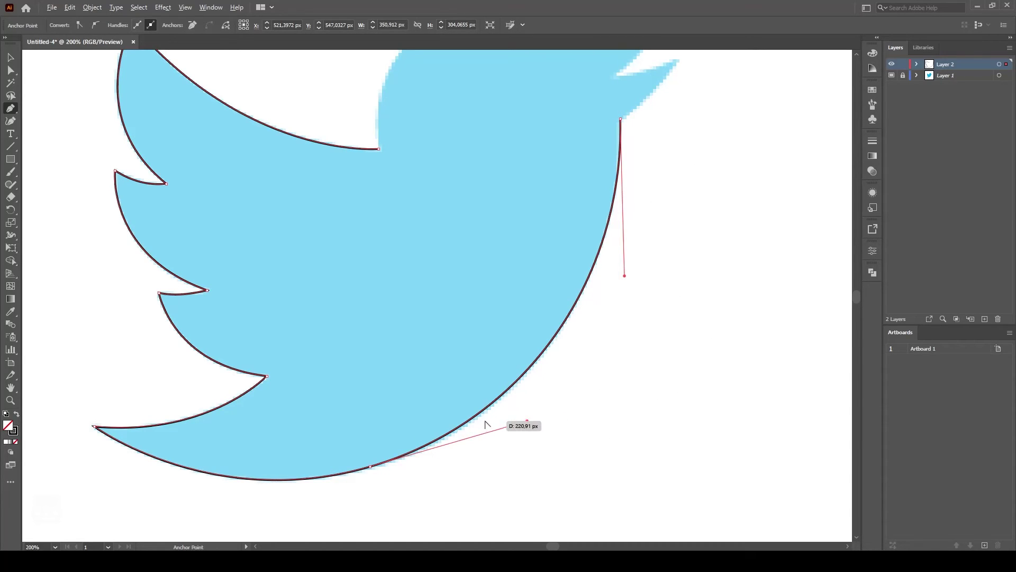
pyautogui.moveTo(526, 421); pyautogui.dragTo(526, 428)
# Convert the path's end anchor at the lower beak's base to a corner by removing its outgoing handle
pyautogui.scroll(-1, 585, 401)
pyautogui.moveTo(605, 354); pyautogui.dragTo(540, 388)
pyautogui.scroll(2, 547, 403)
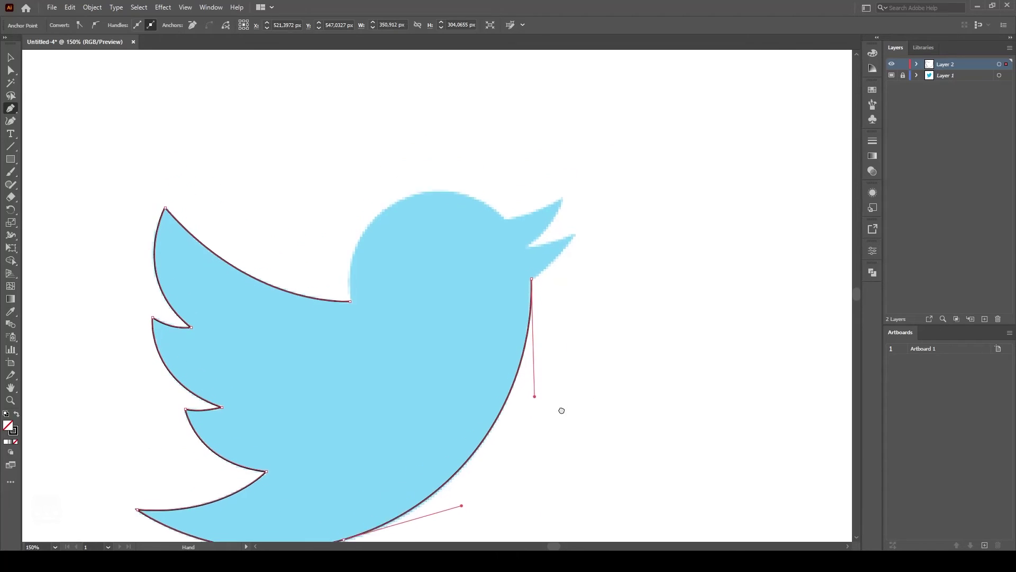
pyautogui.scroll(2, 616, 271)
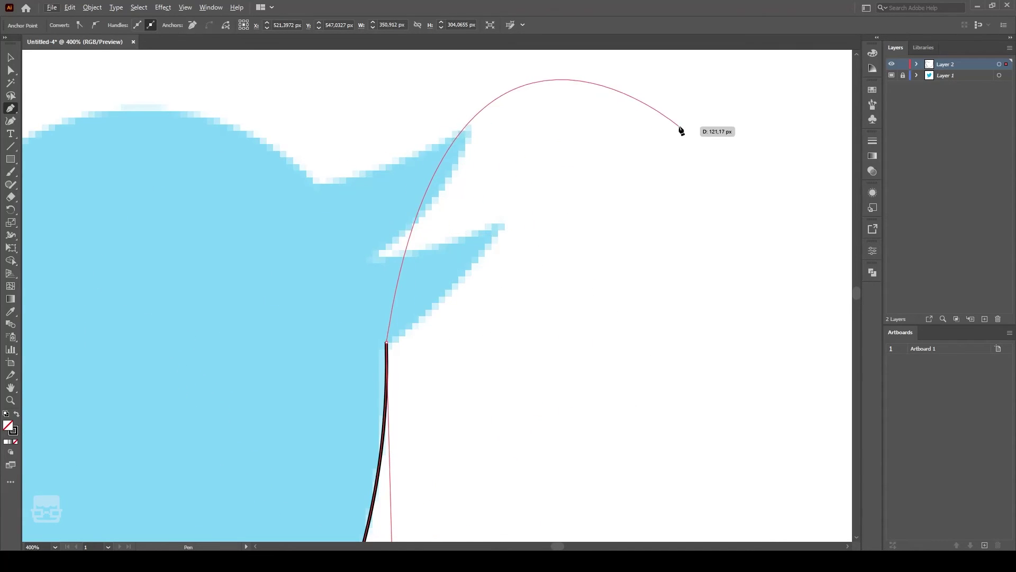
pyautogui.click(387, 343)
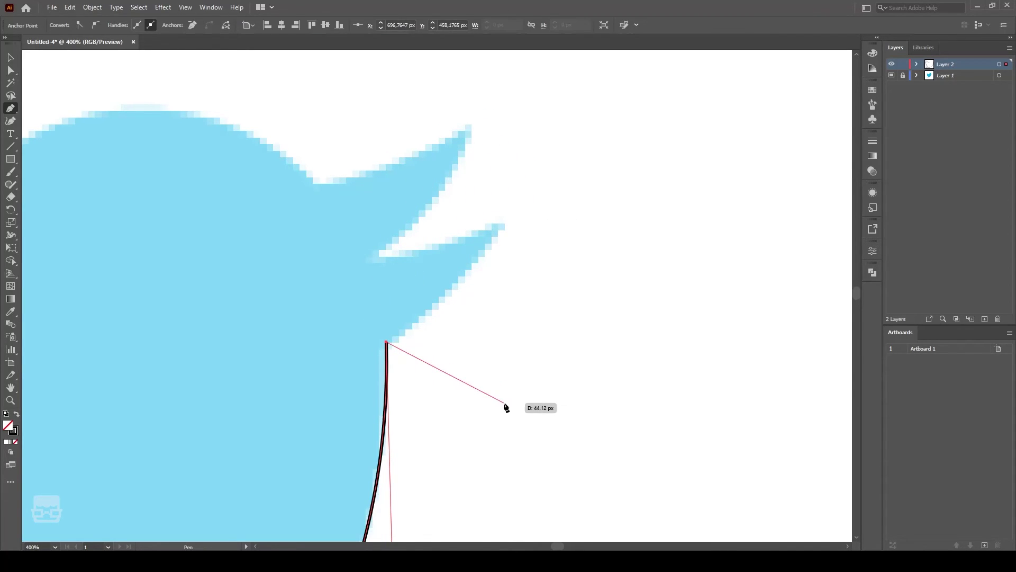
pyautogui.click(502, 225)
pyautogui.hotkey('ctrl', 'z')
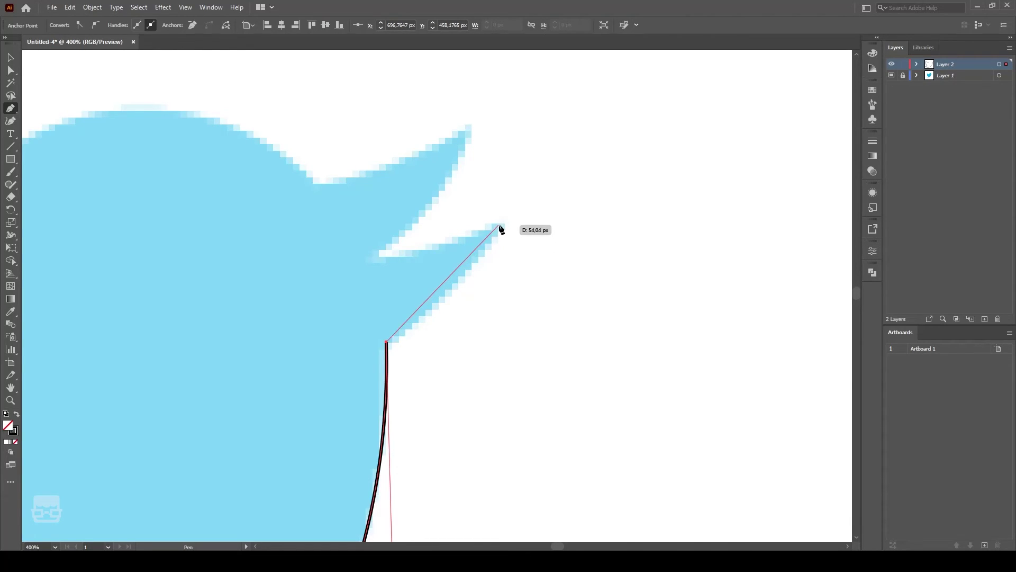
pyautogui.moveTo(502, 225); pyautogui.dragTo(508, 189)
pyautogui.hotkey('ctrl', 'z')
# Trace the lower beak's outer edge with a curved segment from its base to a corner anchor at its tip
pyautogui.click(502, 224)
pyautogui.moveTo(502, 222); pyautogui.dragTo(521, 171)
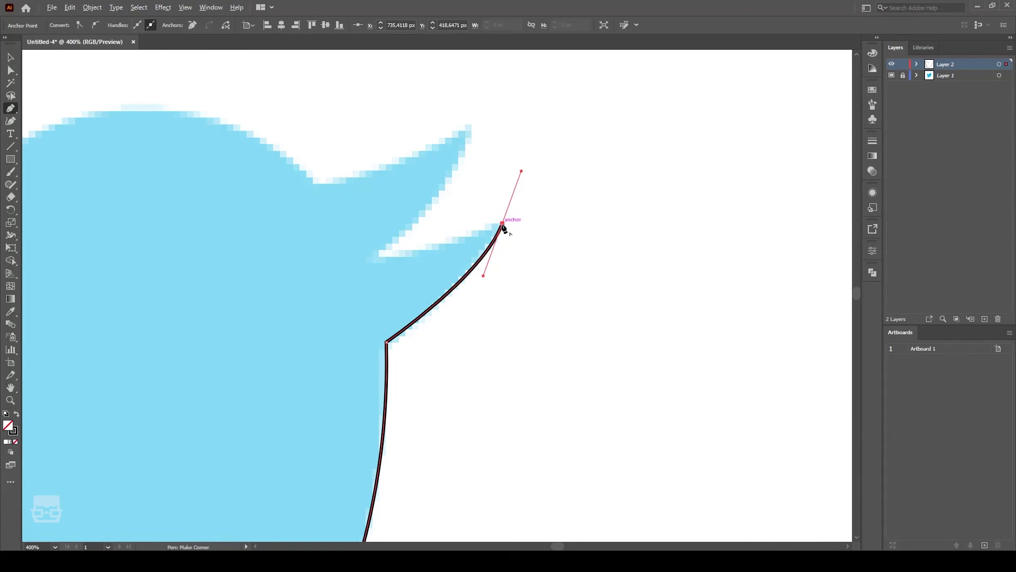
pyautogui.moveTo(502, 225); pyautogui.dragTo(472, 275)
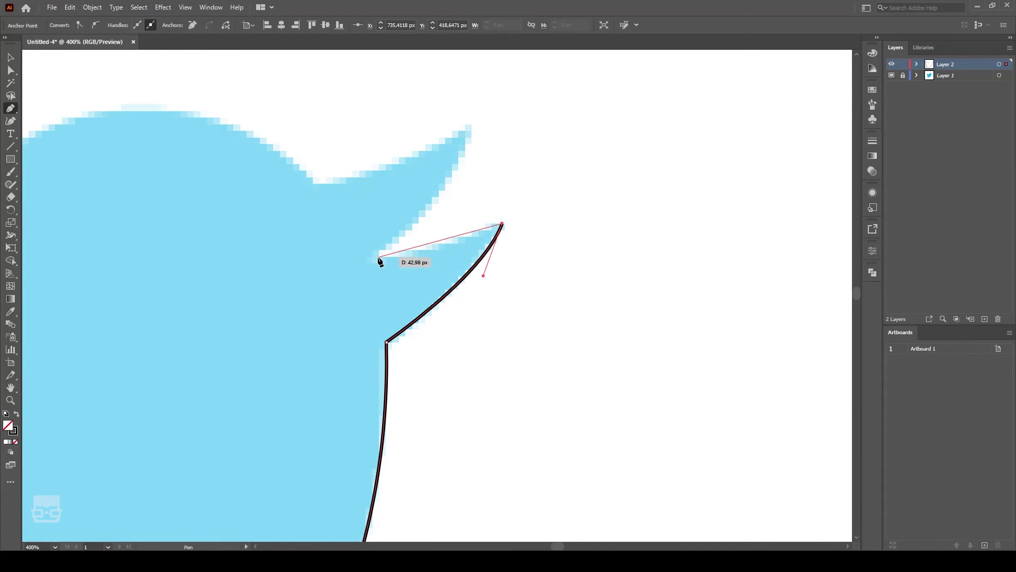
# Trace the lower beak's upper edge with a curved segment from its tip to a corner anchor where the beak halves meet
pyautogui.moveTo(380, 261); pyautogui.dragTo(424, 228)
pyautogui.moveTo(380, 257)
pyautogui.mouseDown()
pyautogui.moveTo(367, 247)
pyautogui.moveTo(378, 260)
pyautogui.mouseUp()
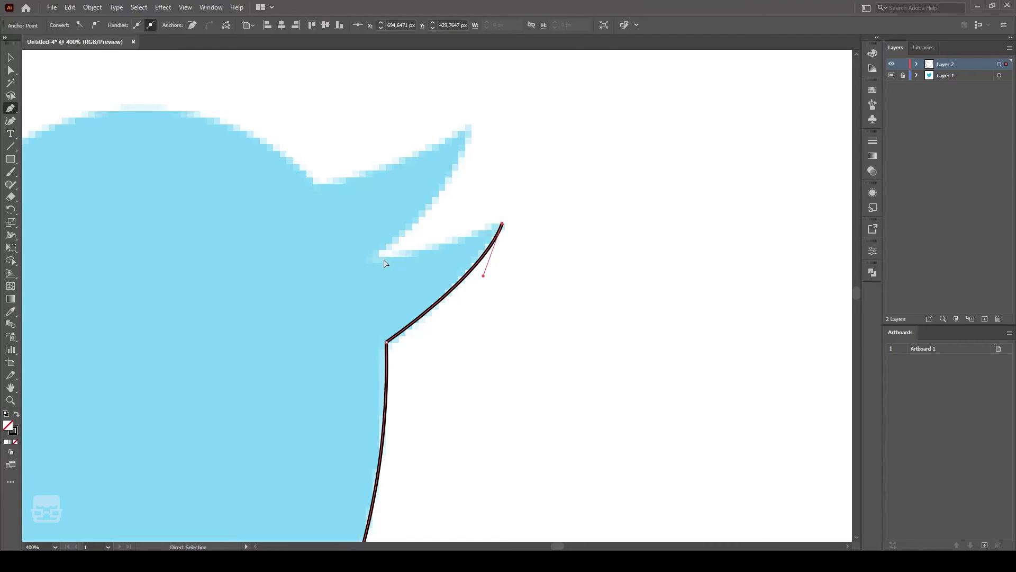
pyautogui.moveTo(381, 259); pyautogui.dragTo(379, 256)
# Trace the upper beak with curved segments from the mouth corner to its tip and back to the head, using corner anchors
pyautogui.moveTo(366, 254); pyautogui.dragTo(469, 89)
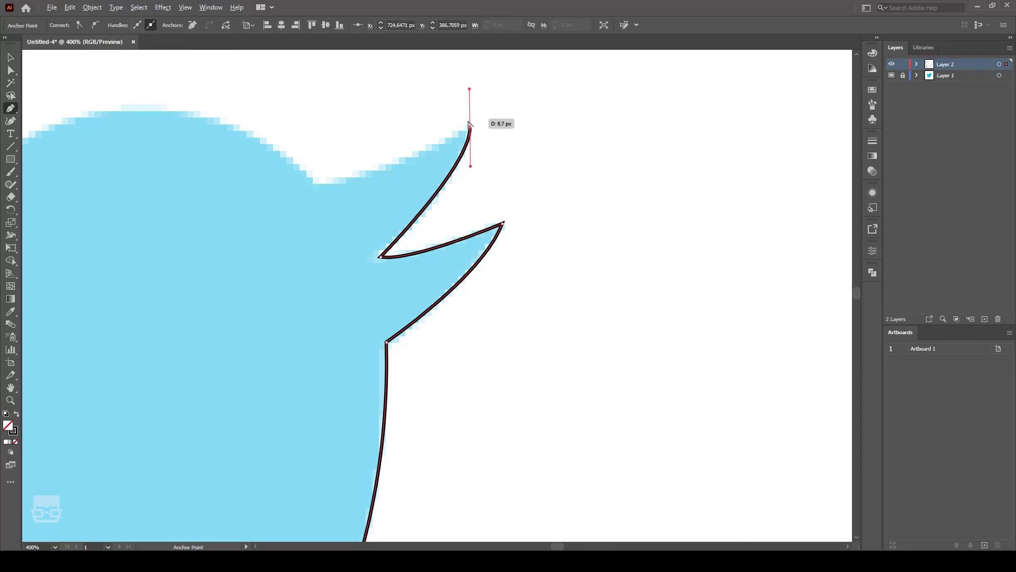
pyautogui.click(470, 128)
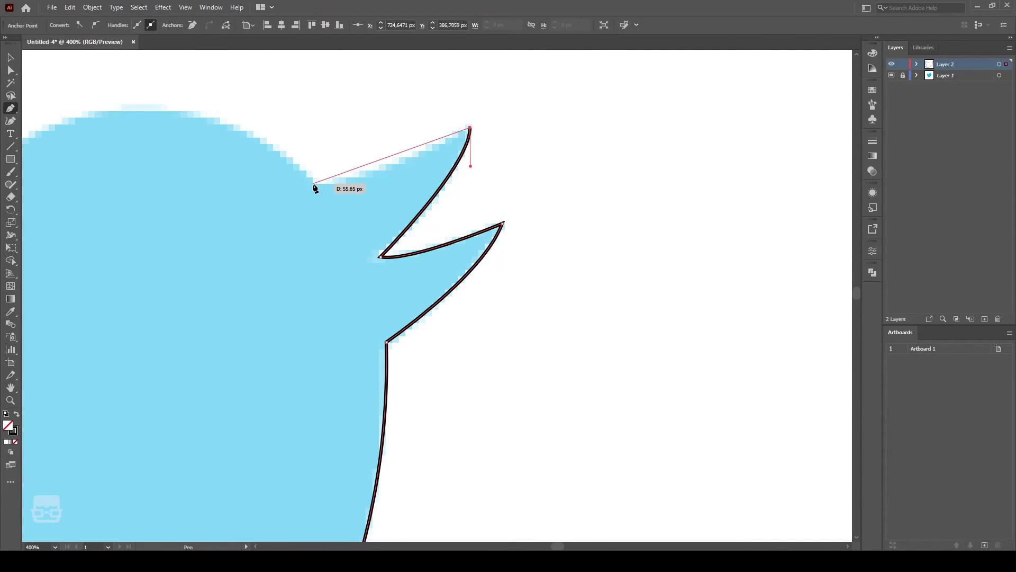
pyautogui.moveTo(313, 184); pyautogui.dragTo(318, 241)
pyautogui.scroll(-1, 257, 178)
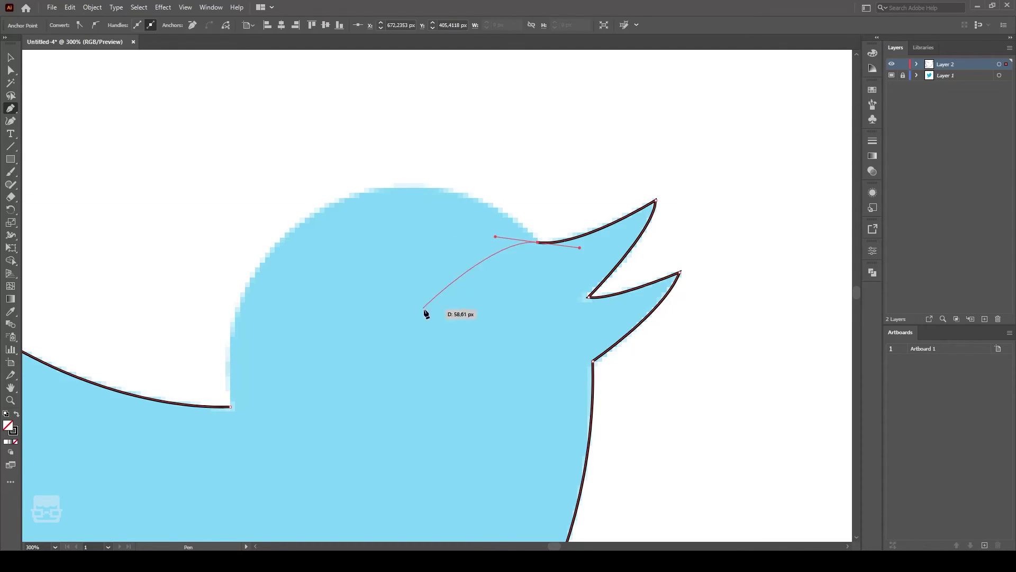
pyautogui.click(537, 242)
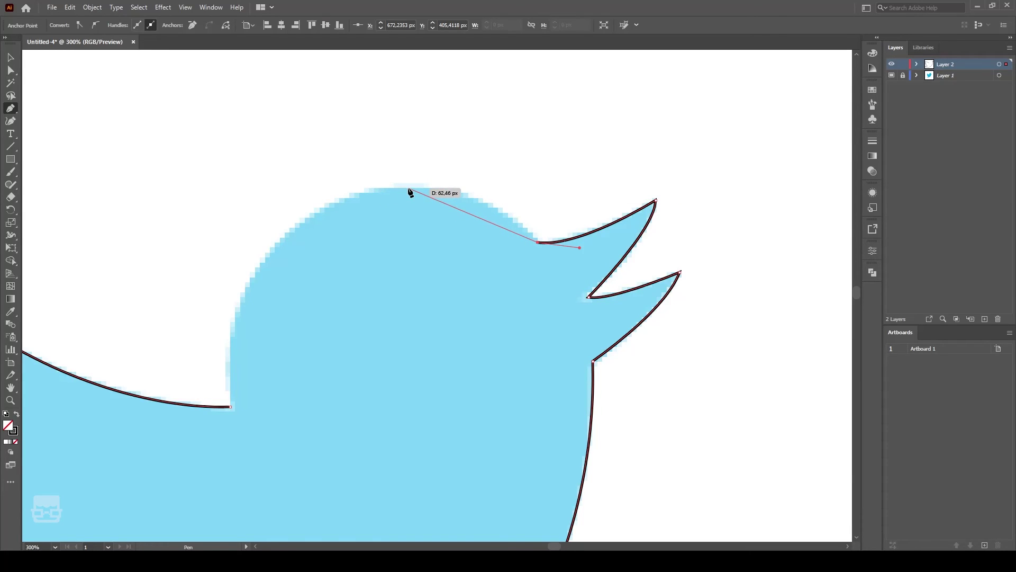
# Trace the head with two curved segments, from the beak over the crown to the wing's start anchor, closing the path, and deselect it
pyautogui.moveTo(408, 188); pyautogui.dragTo(325, 190)
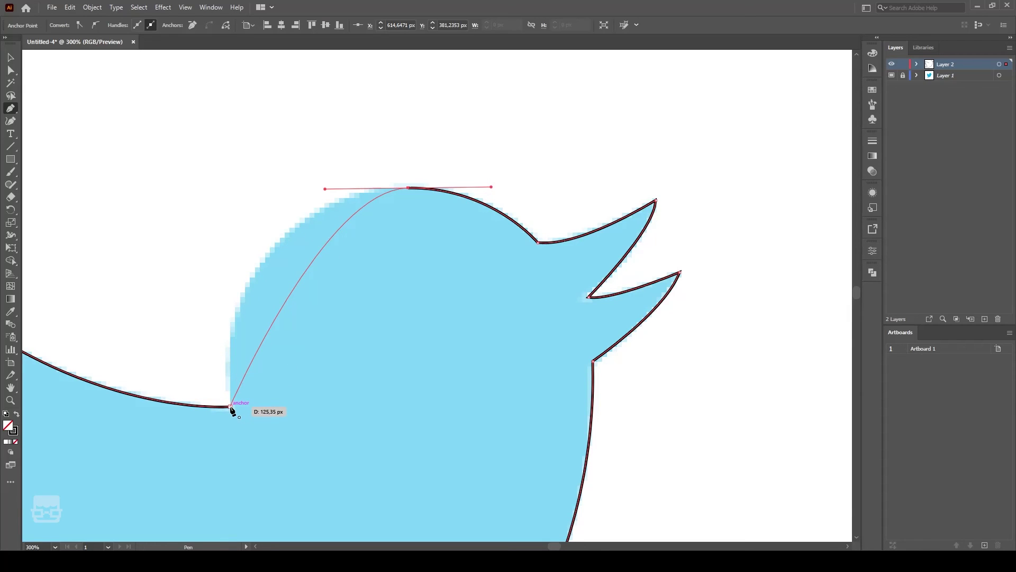
pyautogui.moveTo(231, 407)
pyautogui.mouseDown()
pyautogui.moveTo(251, 521)
pyautogui.moveTo(243, 538)
pyautogui.moveTo(228, 493)
pyautogui.mouseUp()
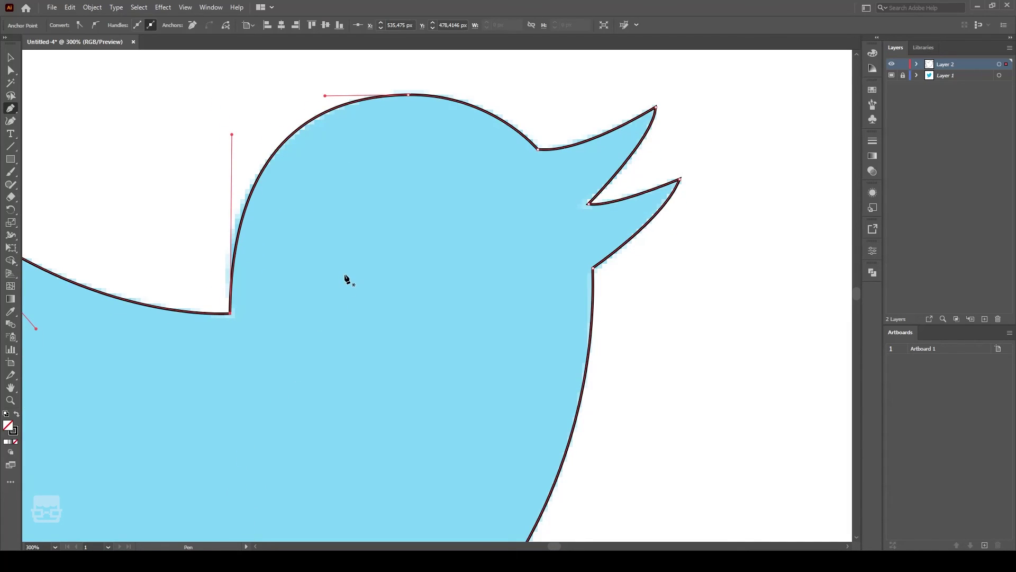
pyautogui.scroll(-2, 344, 277)
pyautogui.click(14, 60)
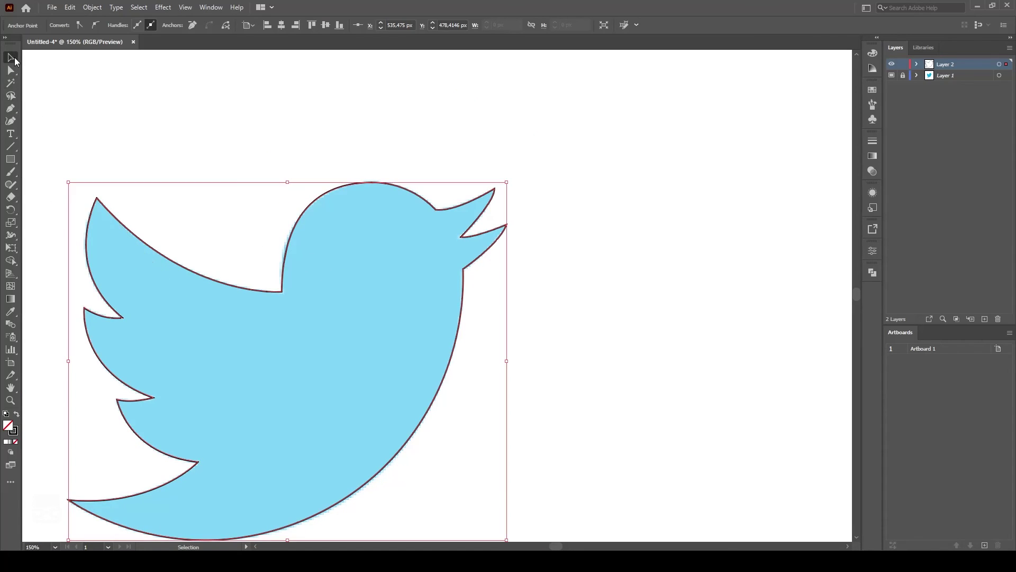
pyautogui.click(246, 162)
# Hide the dimmed template layer, Layer 1, leaving only the traced outline on the artboard
pyautogui.scroll(-1, 242, 162)
pyautogui.moveTo(214, 164); pyautogui.dragTo(295, 131)
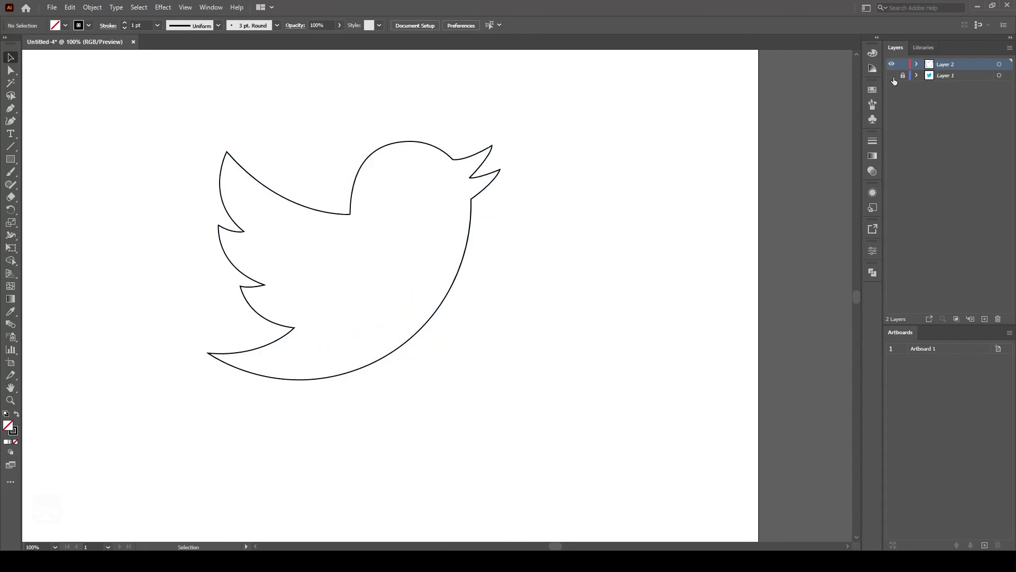
pyautogui.scroll(-1, 561, 157)
pyautogui.moveTo(545, 105); pyautogui.dragTo(498, 152)
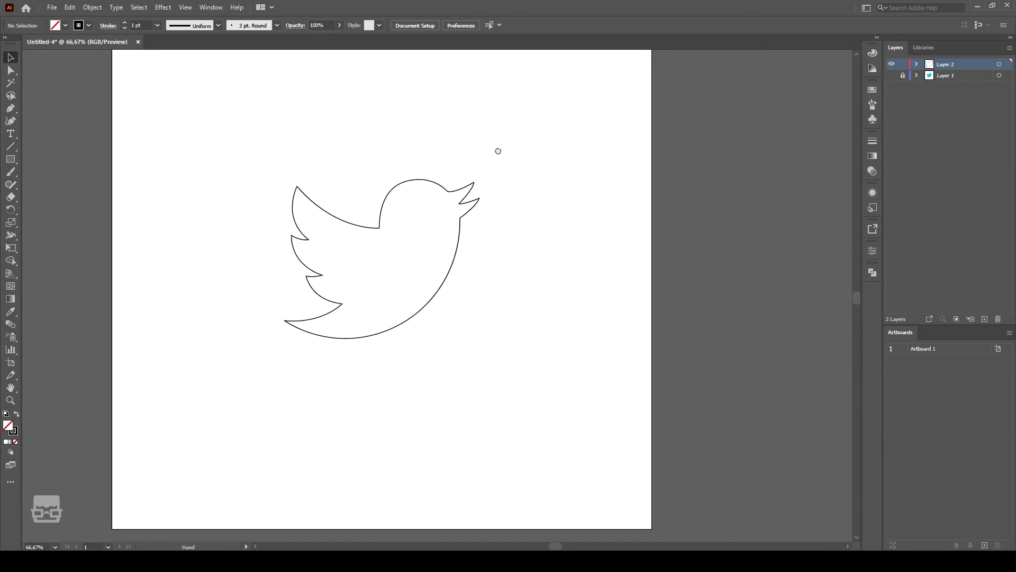
# Remove the stroke from the traced bird outline and fill it with light blue
pyautogui.moveTo(227, 154); pyautogui.dragTo(534, 301)
pyautogui.moveTo(527, 120); pyautogui.dragTo(224, 347)
pyautogui.click(332, 441)
pyautogui.moveTo(318, 418); pyautogui.dragTo(572, 179)
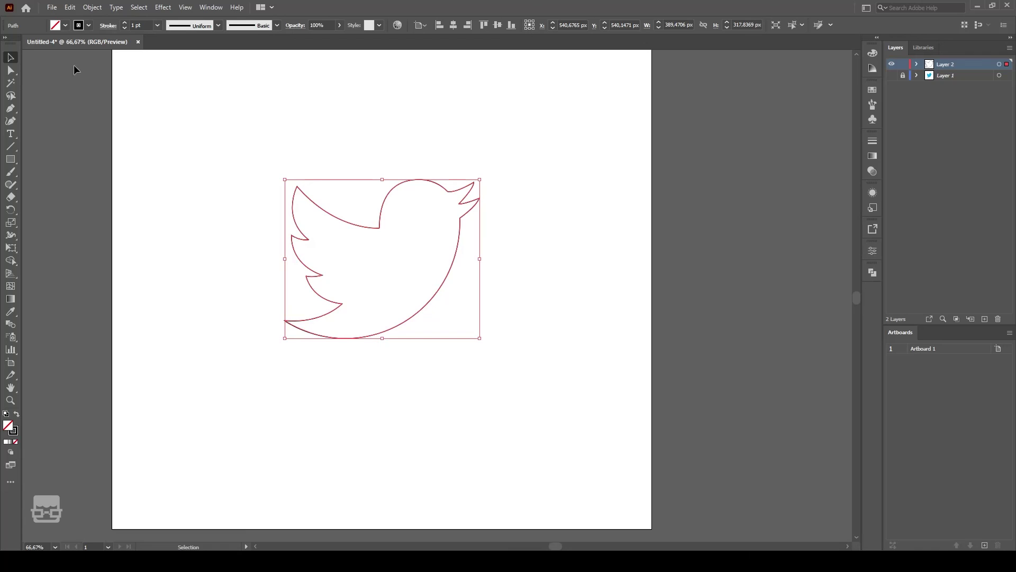
pyautogui.click(88, 25)
pyautogui.click(6, 47)
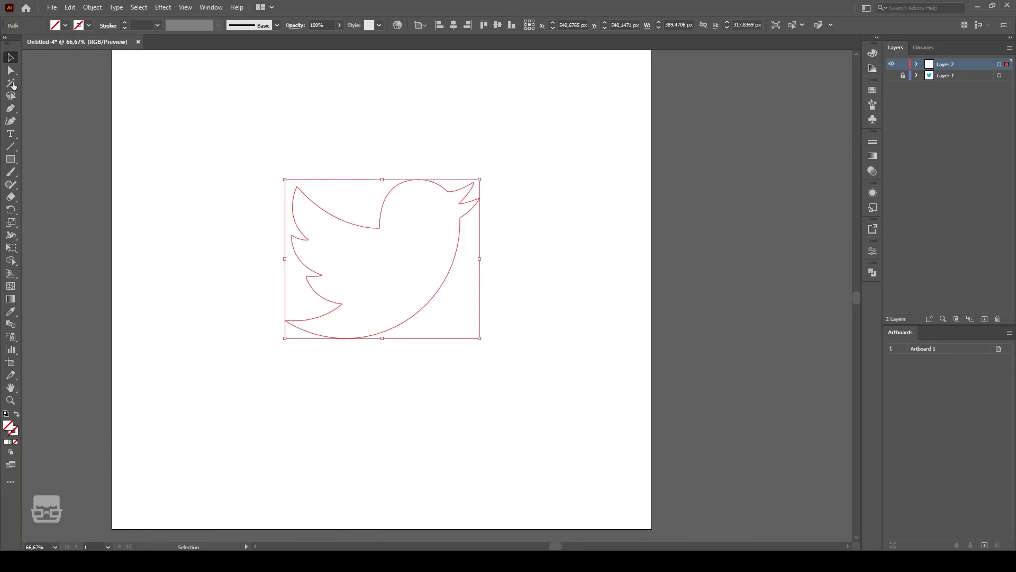
pyautogui.click(12, 85)
pyautogui.click(151, 201)
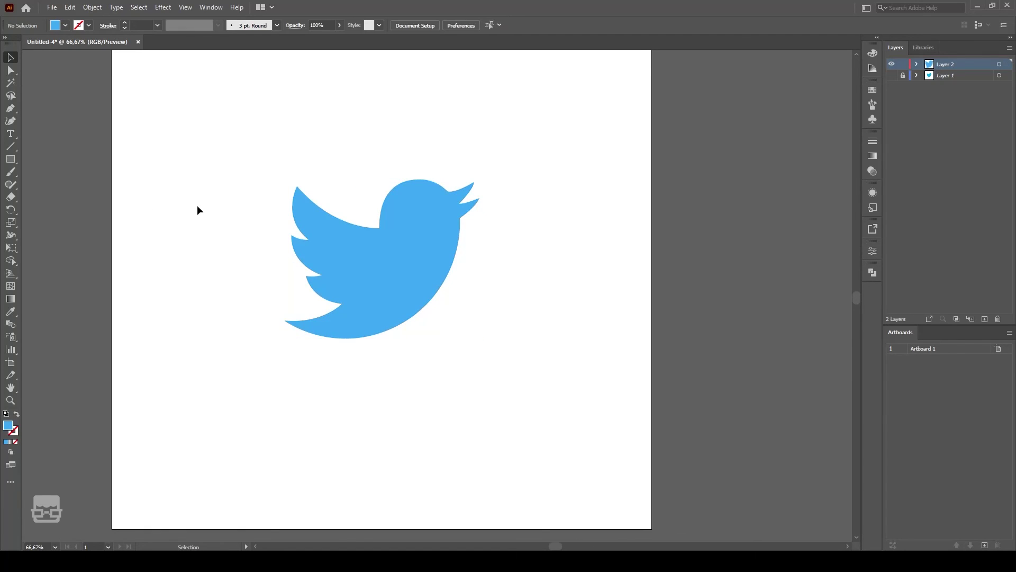
# Scale the blue bird up proportionally on the artboard
pyautogui.moveTo(517, 277); pyautogui.dragTo(467, 295)
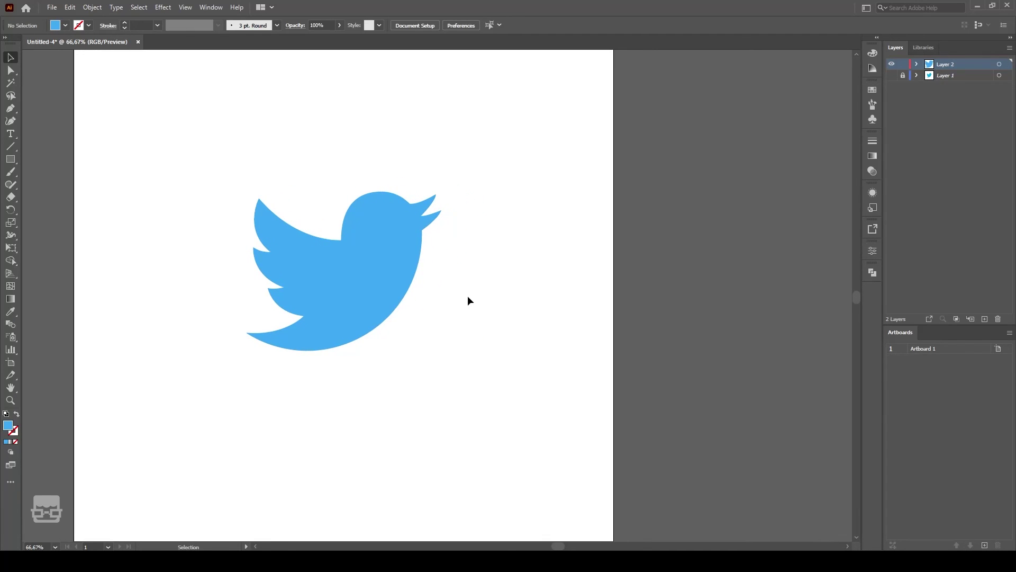
pyautogui.click(374, 275)
pyautogui.scroll(-1, 416, 246)
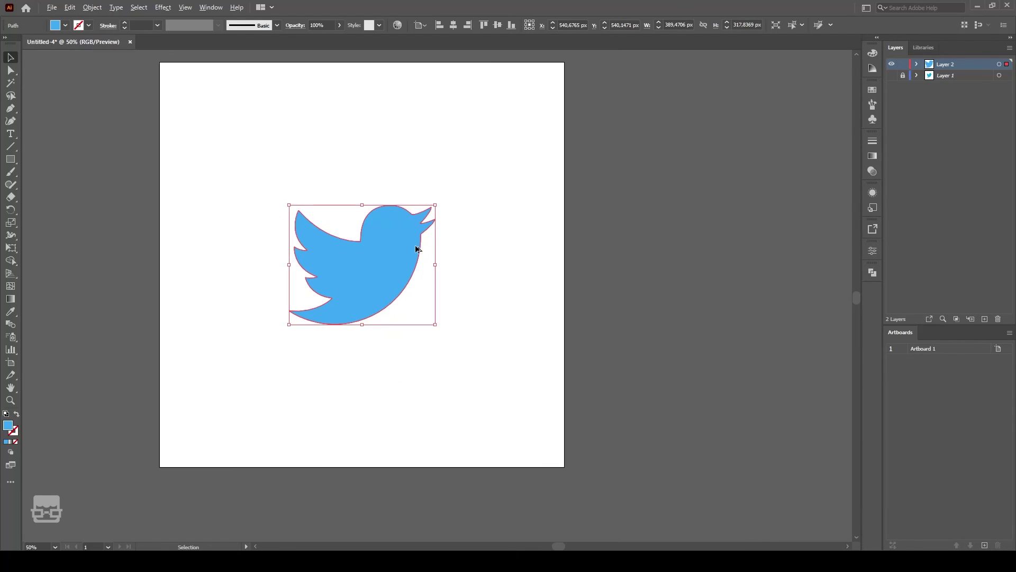
pyautogui.scroll(2, 416, 248)
pyautogui.scroll(-1, 416, 245)
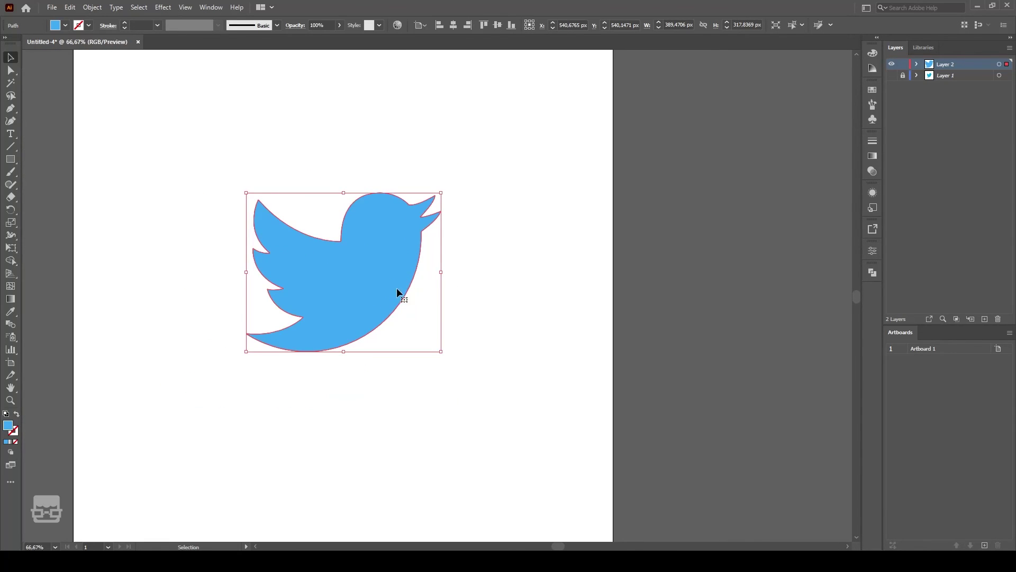
pyautogui.moveTo(441, 352); pyautogui.dragTo(512, 464)
pyautogui.click(408, 321)
pyautogui.scroll(1, 374, 275)
pyautogui.click(374, 276)
pyautogui.click(511, 464)
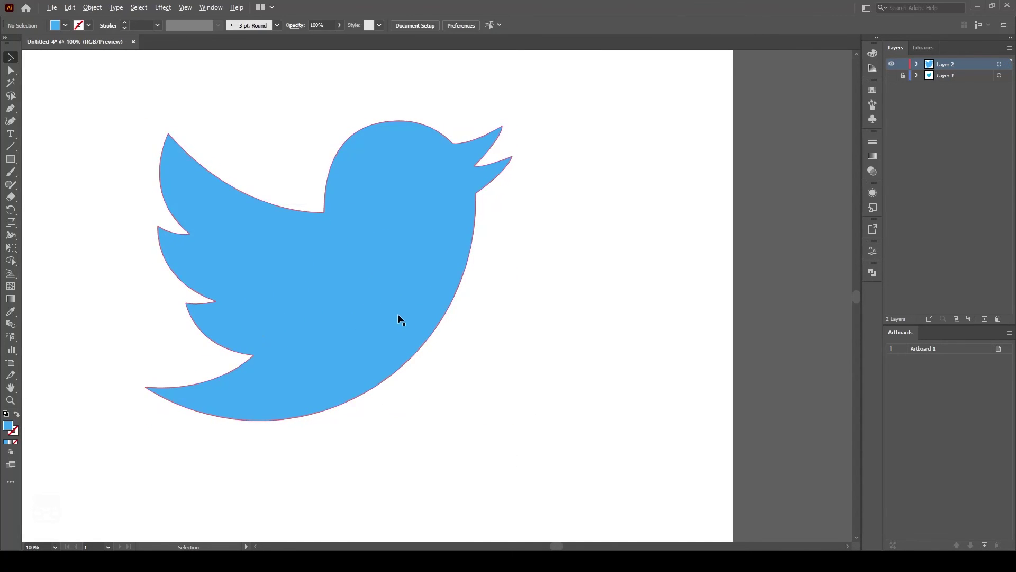
# Resize the bird to about 456 × 372 px and place a duplicate diagonally below and to the right of it
pyautogui.scroll(-1, 400, 320)
pyautogui.click(402, 312)
pyautogui.moveTo(456, 365); pyautogui.dragTo(324, 411)
pyautogui.click(532, 436)
pyautogui.click(449, 336)
pyautogui.click(581, 445)
pyautogui.click(468, 367)
pyautogui.moveTo(324, 381); pyautogui.dragTo(408, 291)
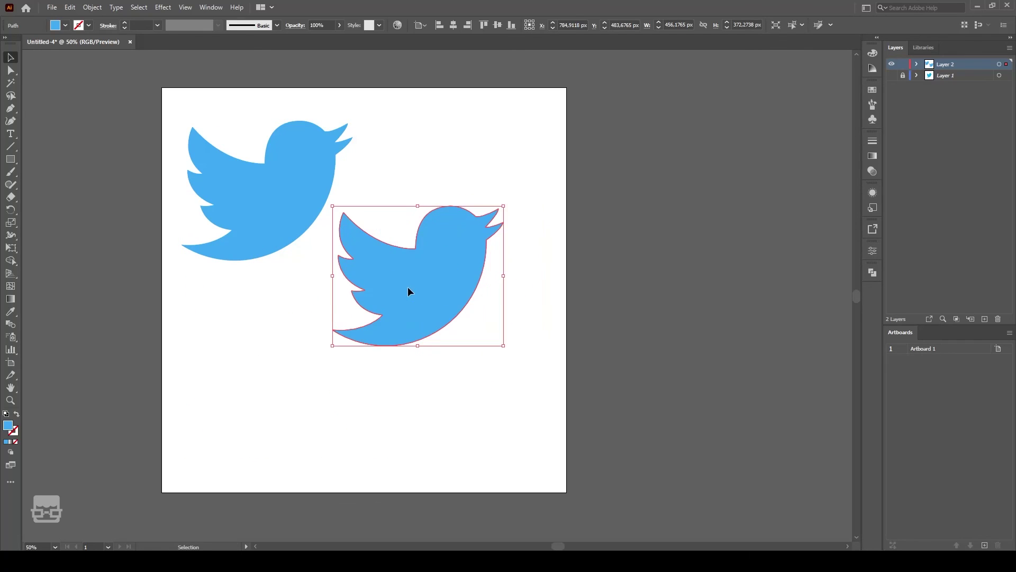
pyautogui.click(398, 367)
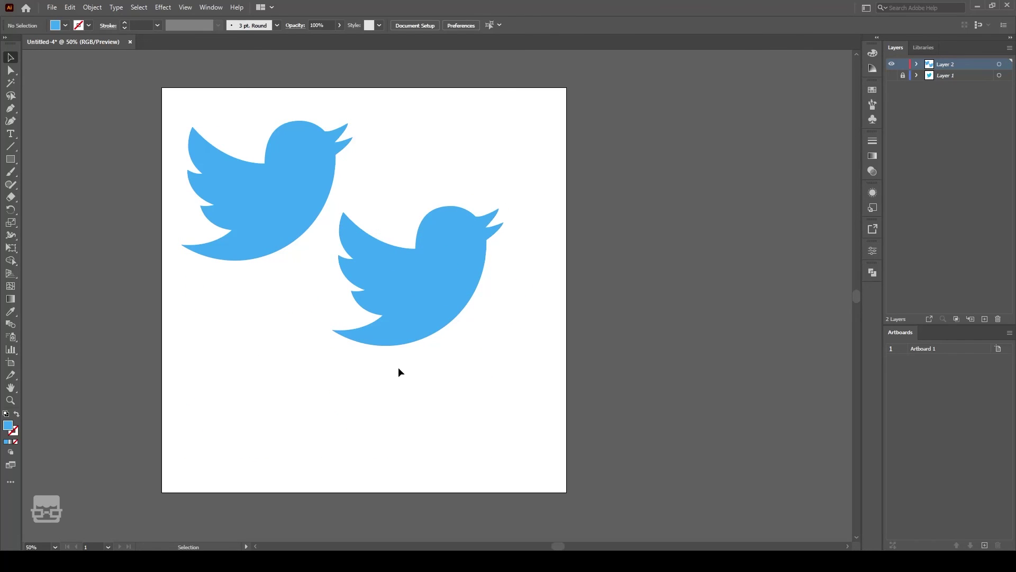